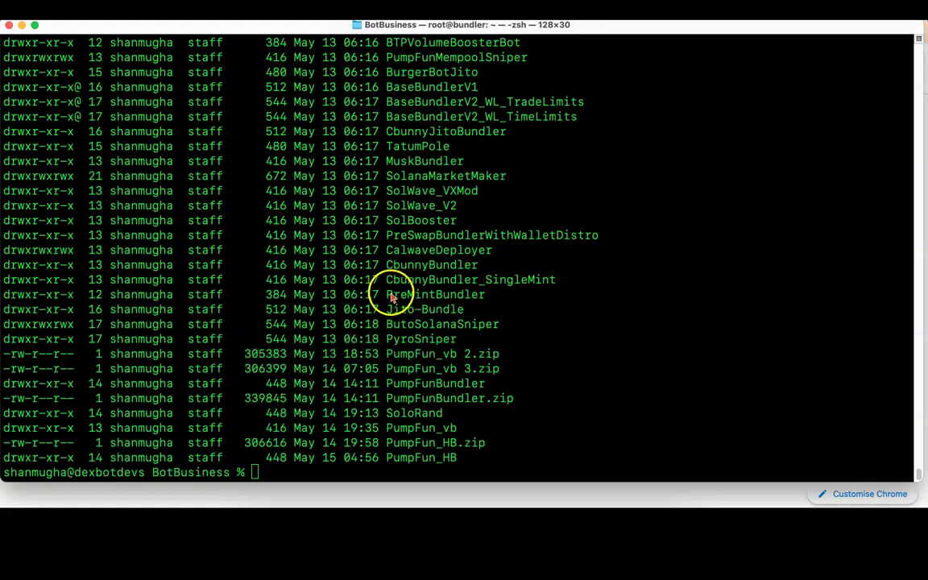
Step: Change into PumpFunBundler and list its files with ls -lrt, noting package.json
double_click(395, 384)
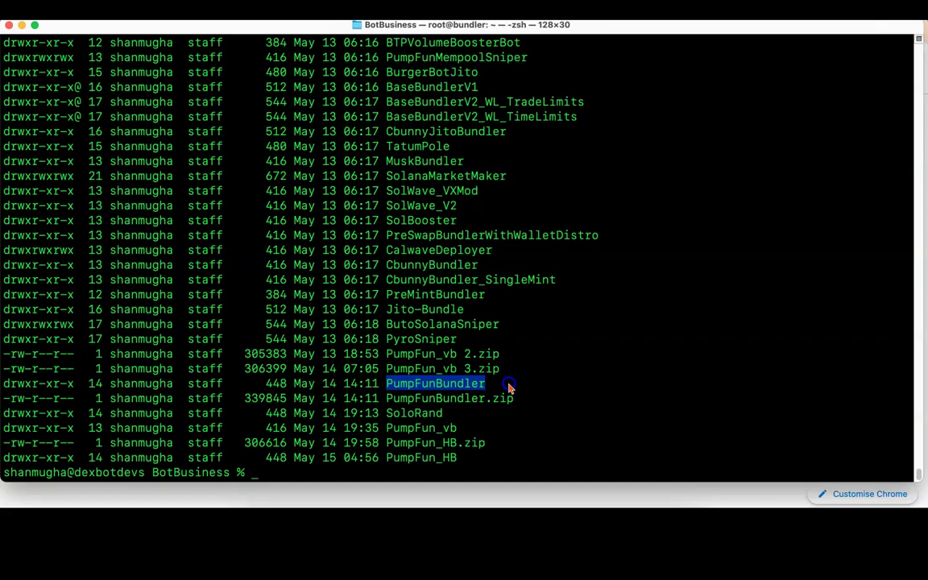
left_click(616, 376)
type("cd ")
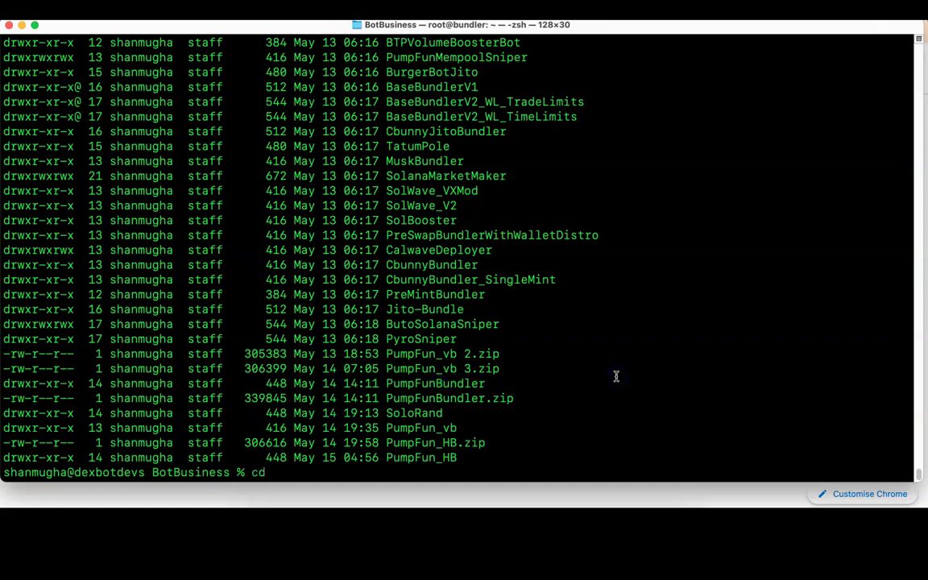
type("PumpFunBn")
key("BackSpace")
type("undler")
key("Return")
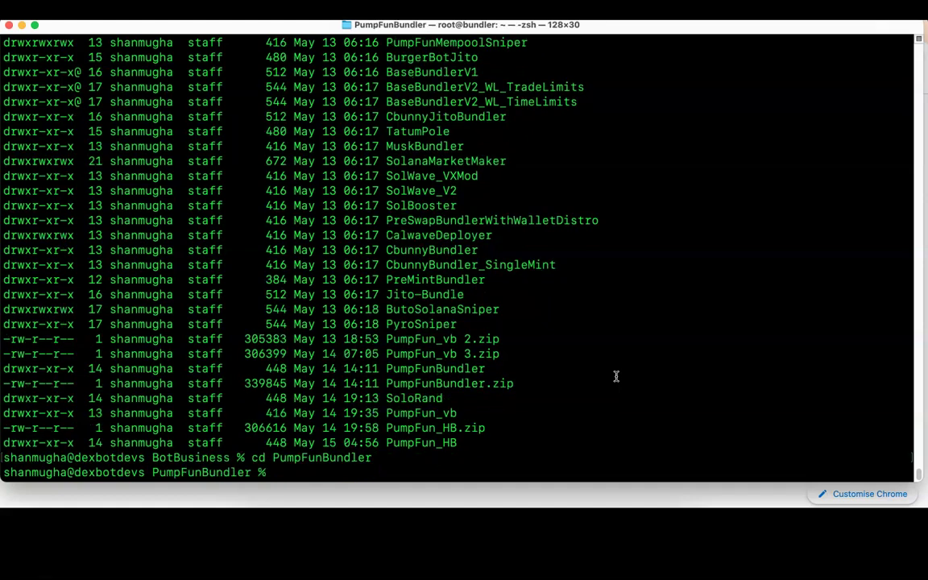
type("ls -lrt")
key("Return")
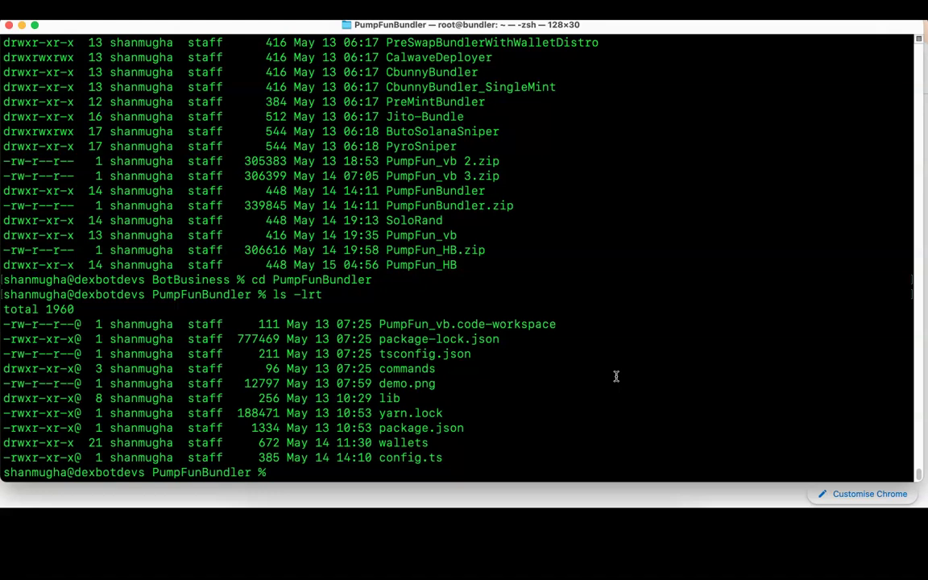
double_click(389, 428)
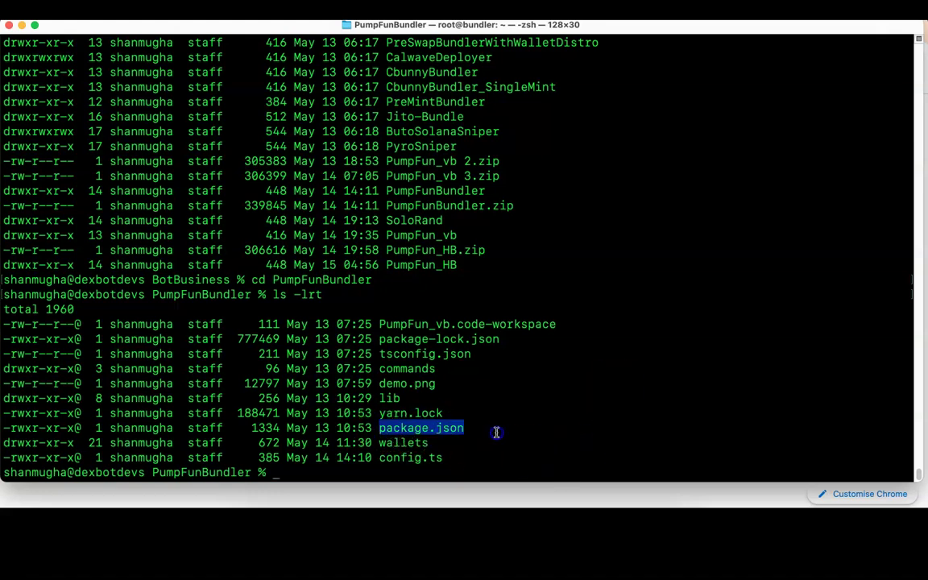
Step: Install yarn globally with npm i -g yarn, then try yarn ts-node typescript
type("yarn")
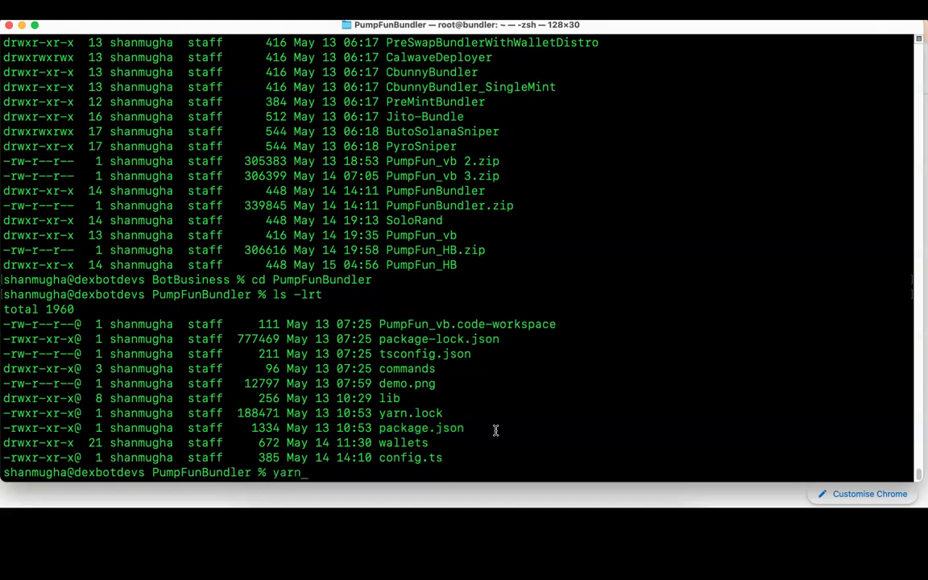
key("BackSpace")
key("BackSpace")
key("BackSpace")
key("BackSpace")
type("npm i -g yarn")
key("Return")
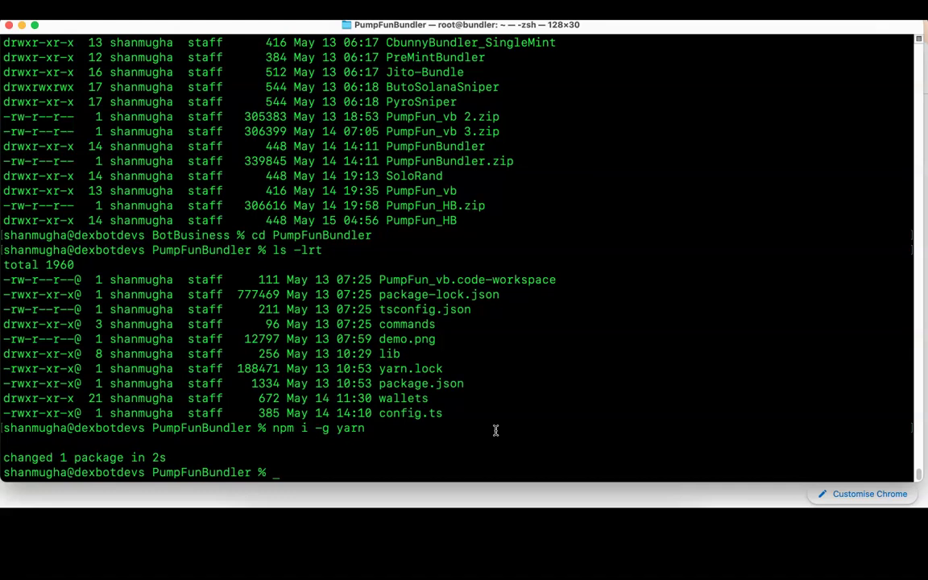
type("yarn ts-node ")
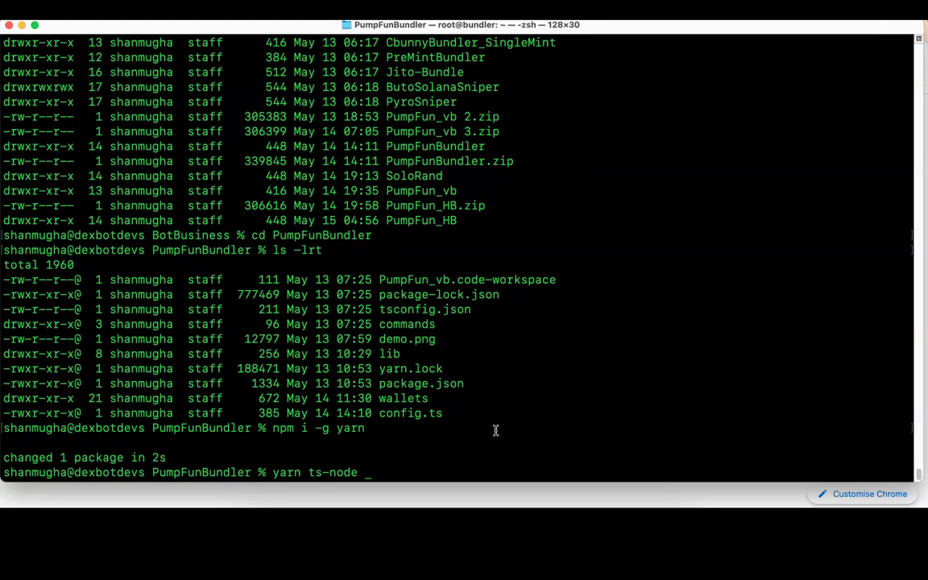
type("typescript")
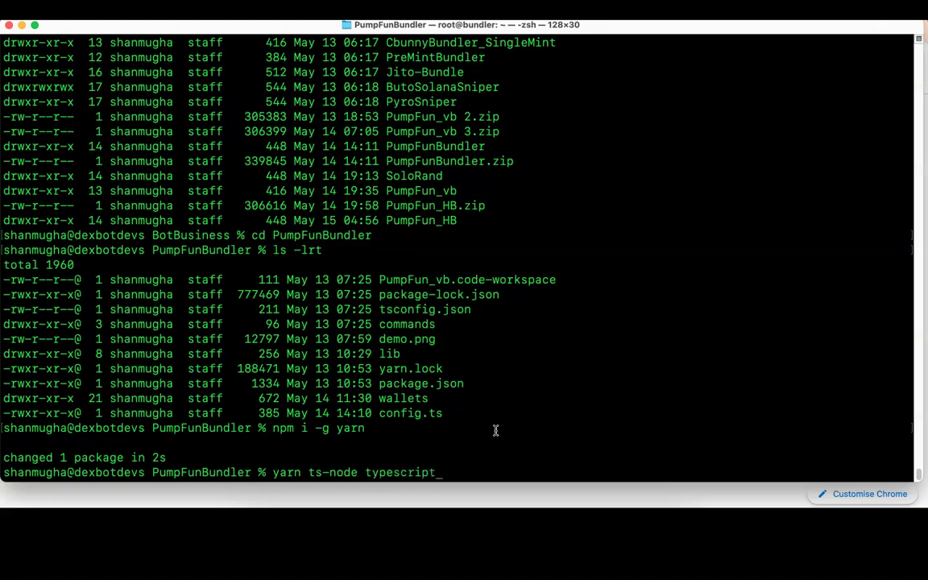
key("Return")
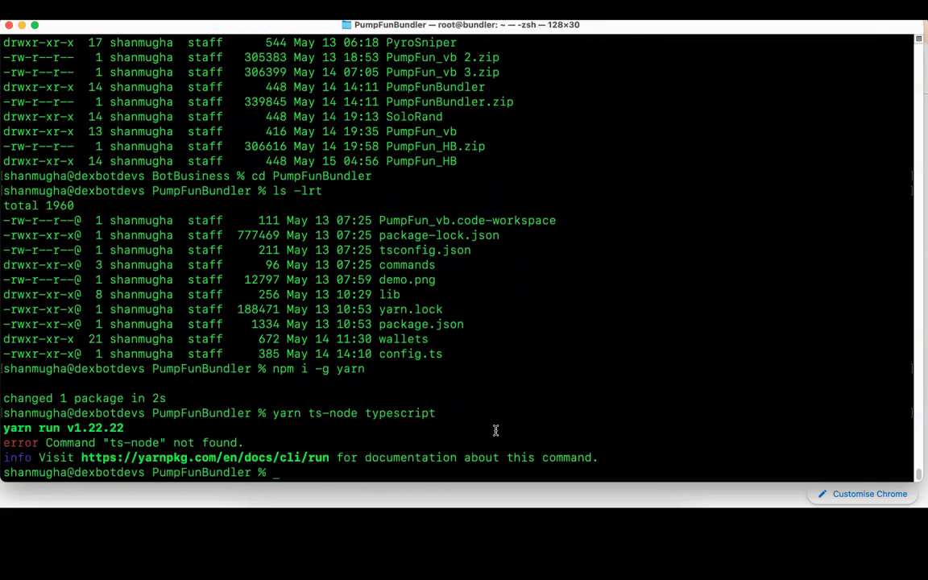
Step: Run yarn add ts-node typescript, correcting the rs-node typo from command history
type("yarn add rs-node typescript")
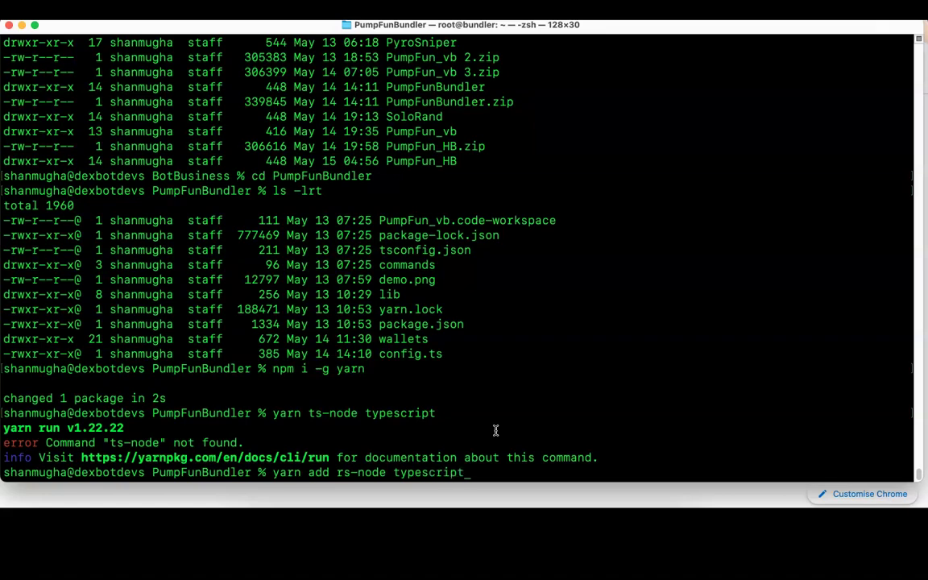
key("Return")
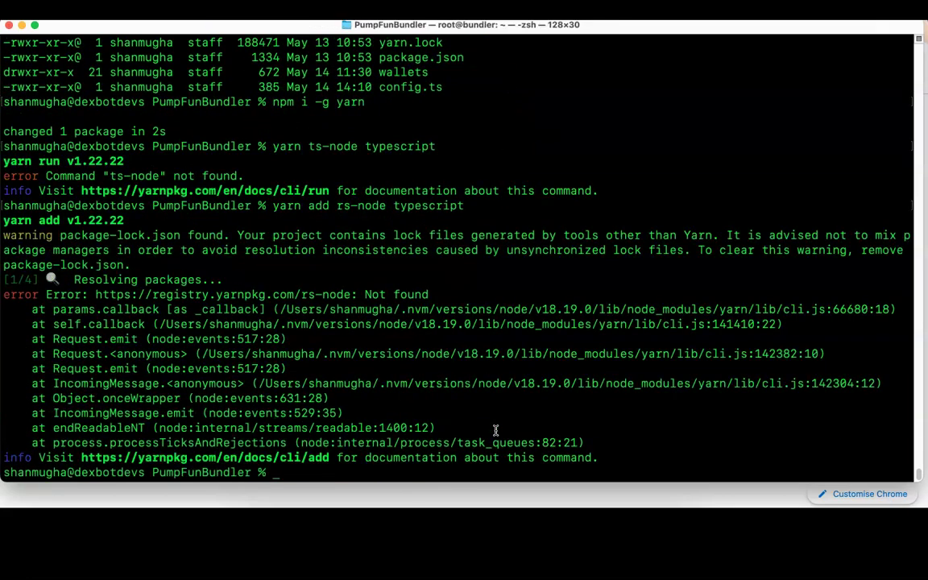
key("Up")
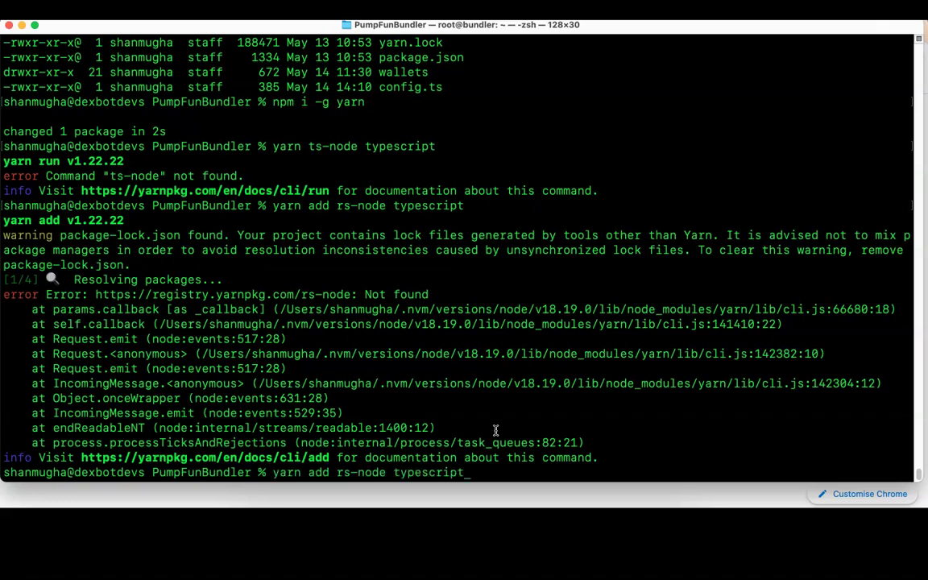
key("Left")
key("Left")
key("Left")
key("Left")
key("Left")
key("Left")
key("BackSpace")
type("t")
key("Return")
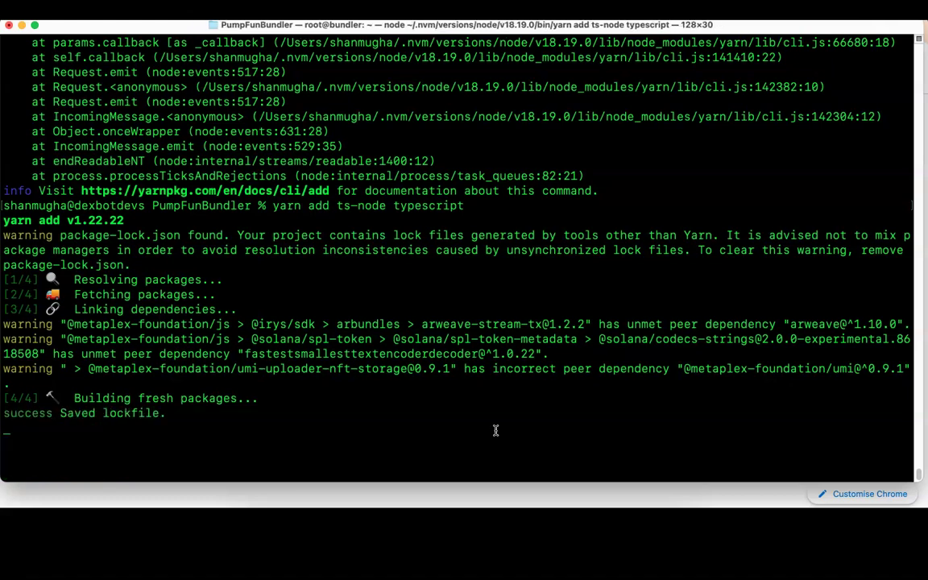
Step: Run yarn start, which fails with 'bad secret key size', then open the folder with code
type("yarn start")
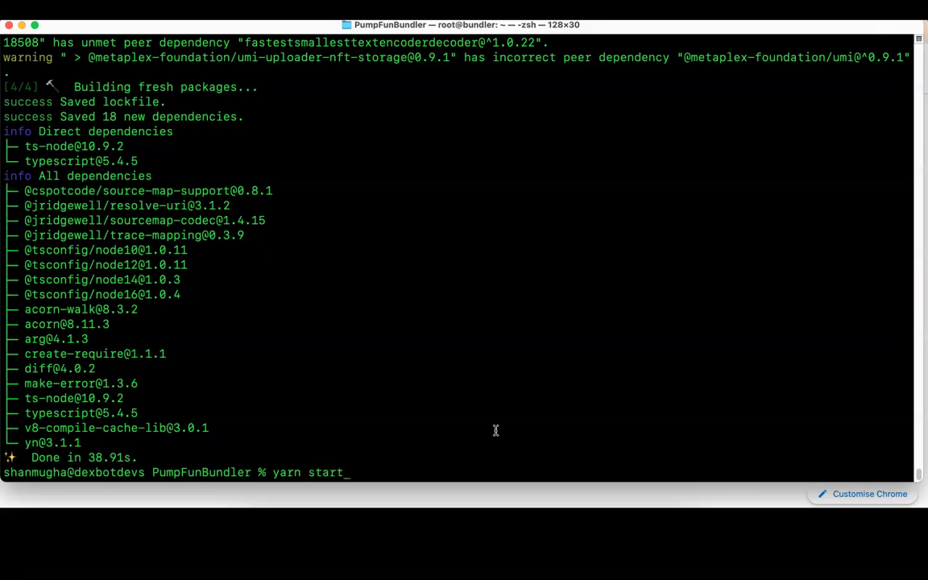
key("Return")
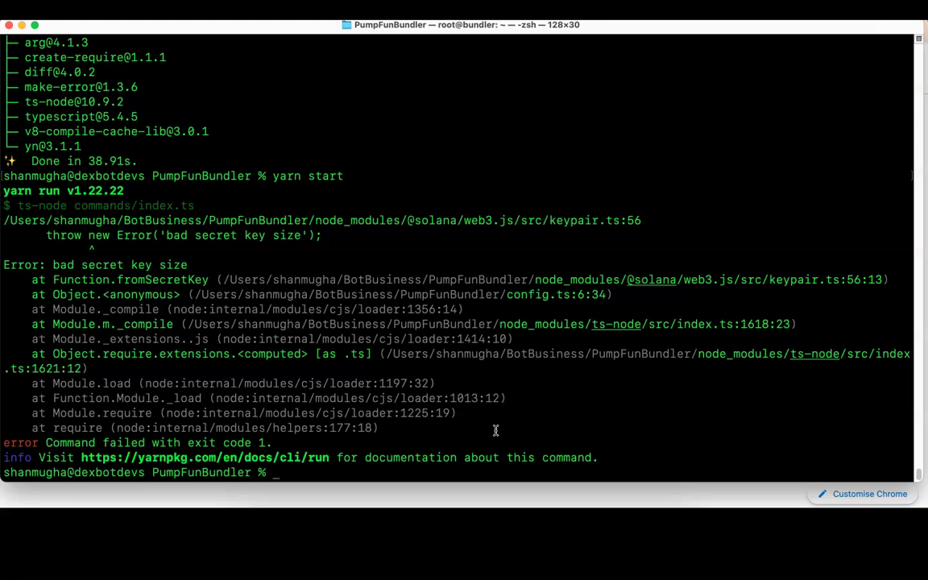
type("code .")
key("Return")
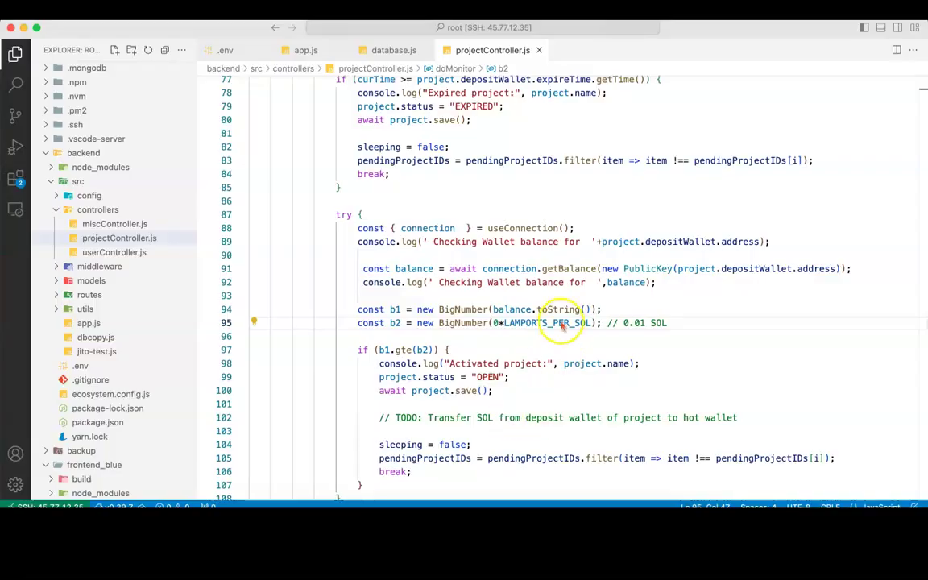
Step: Move the PumpFunBundler editor window left, open config.ts, and place the cursor in devKey's quotes
left_click(689, 35)
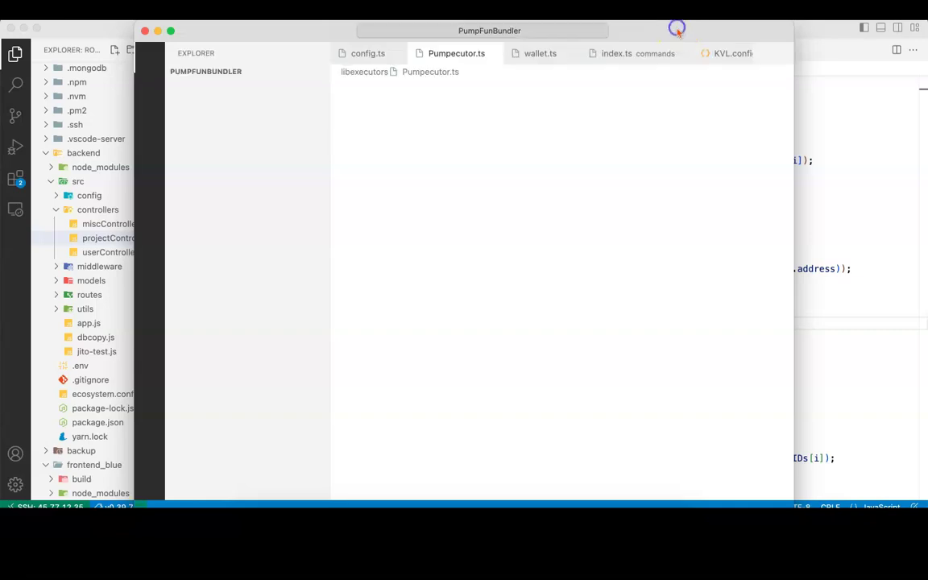
left_click_drag(676, 29, 544, 25)
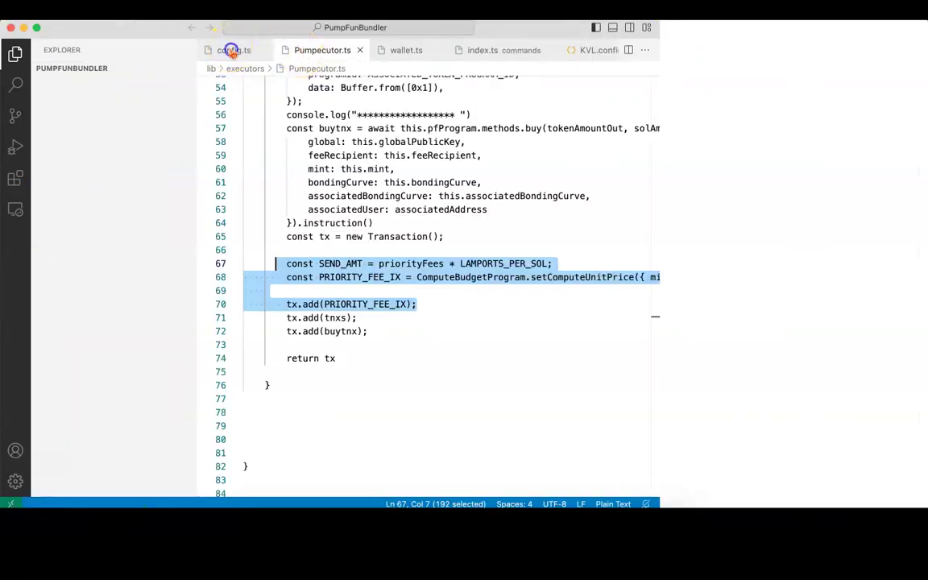
left_click(232, 51)
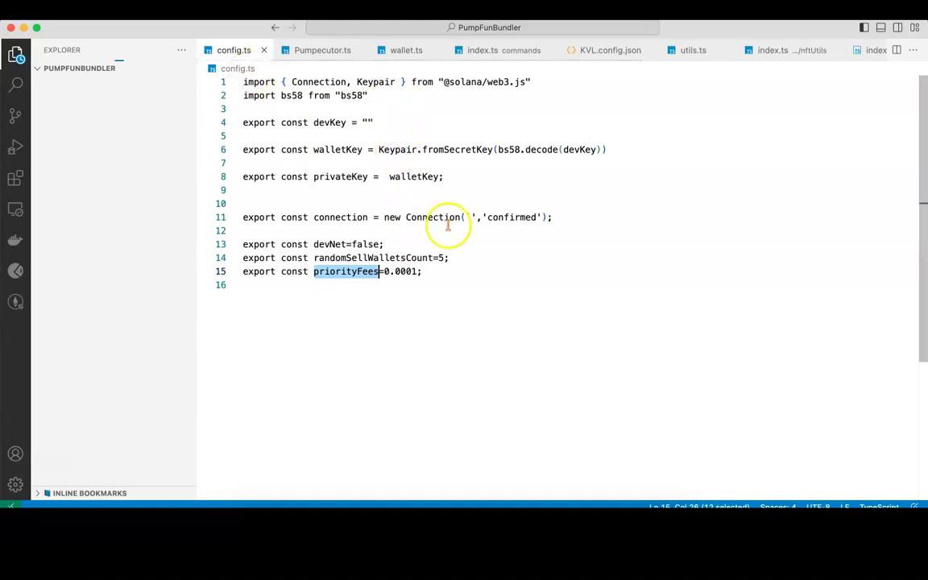
left_click(400, 150)
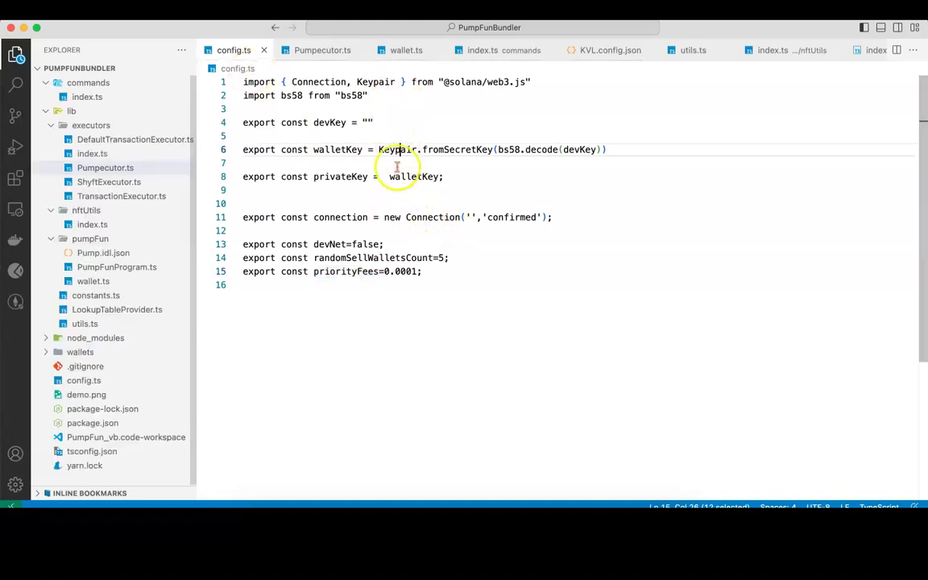
left_click(368, 123)
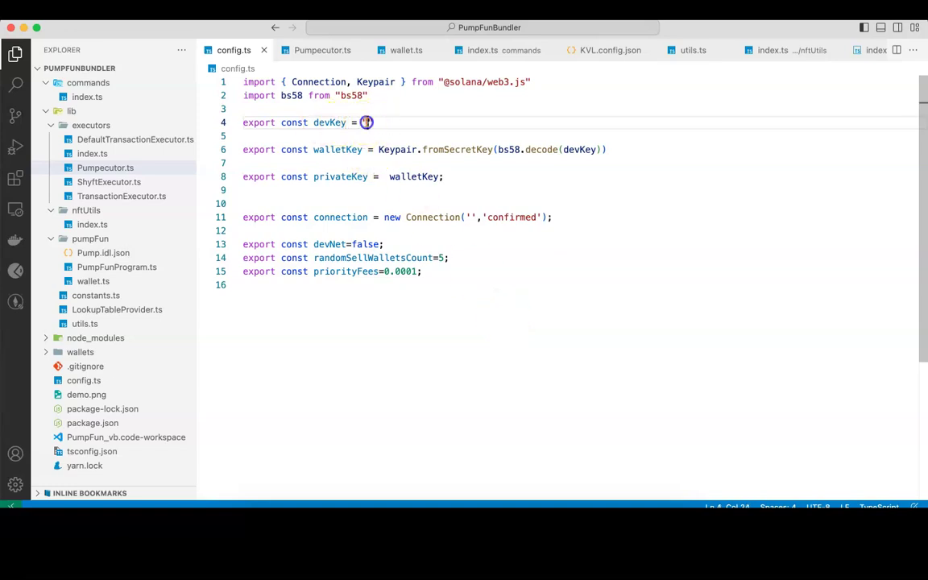
Step: Launch the Phantom extension in Chrome and unlock it with the wallet password
left_click(369, 515)
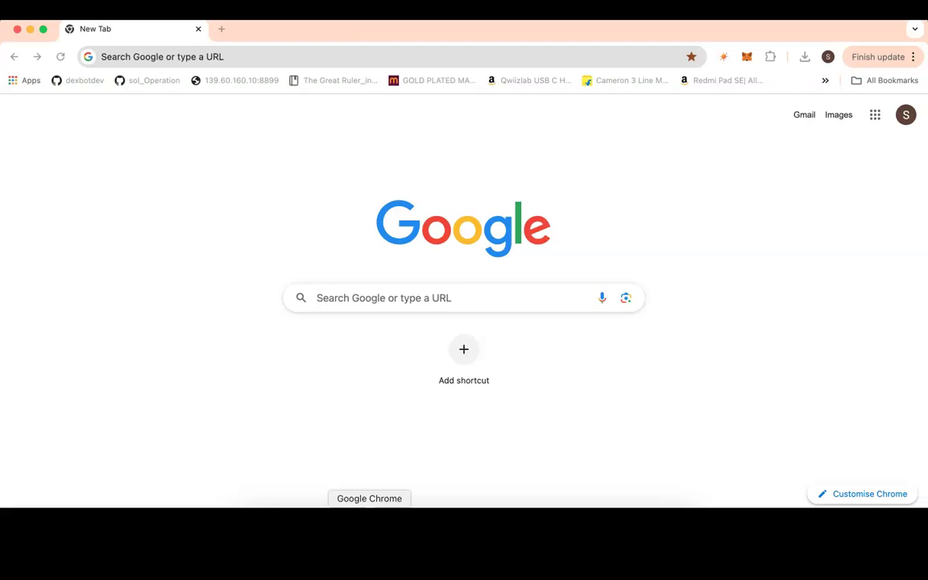
left_click(770, 58)
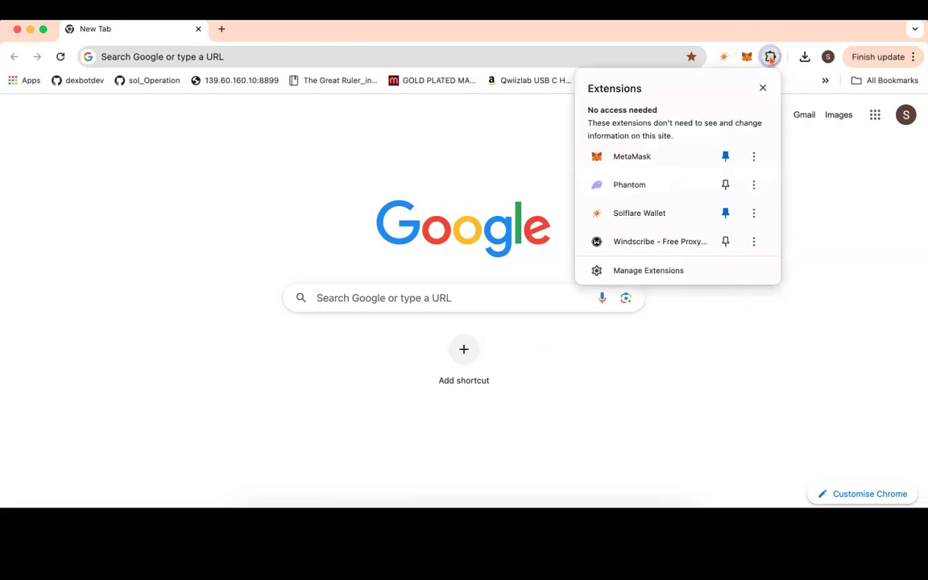
left_click(654, 180)
left_click(751, 60)
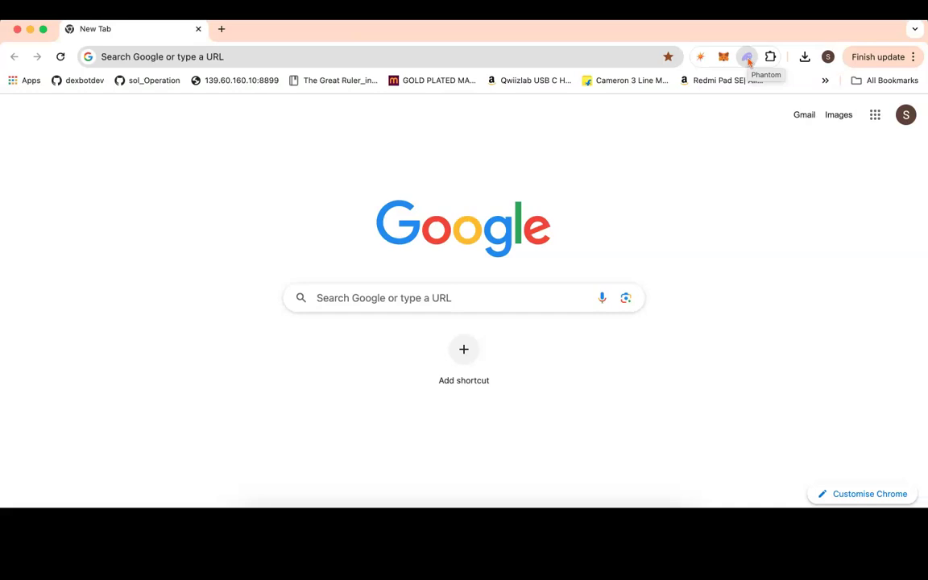
left_click(748, 58)
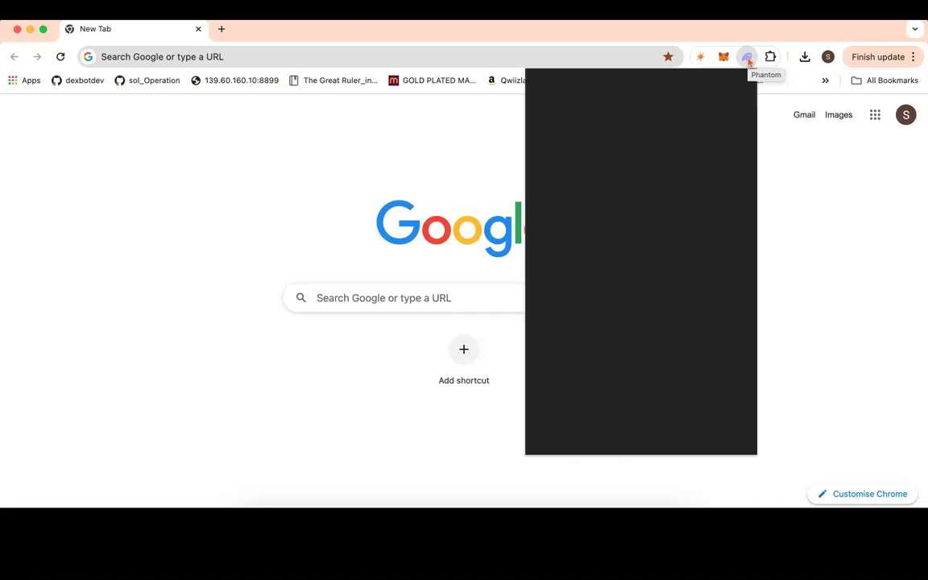
type("•••••••")
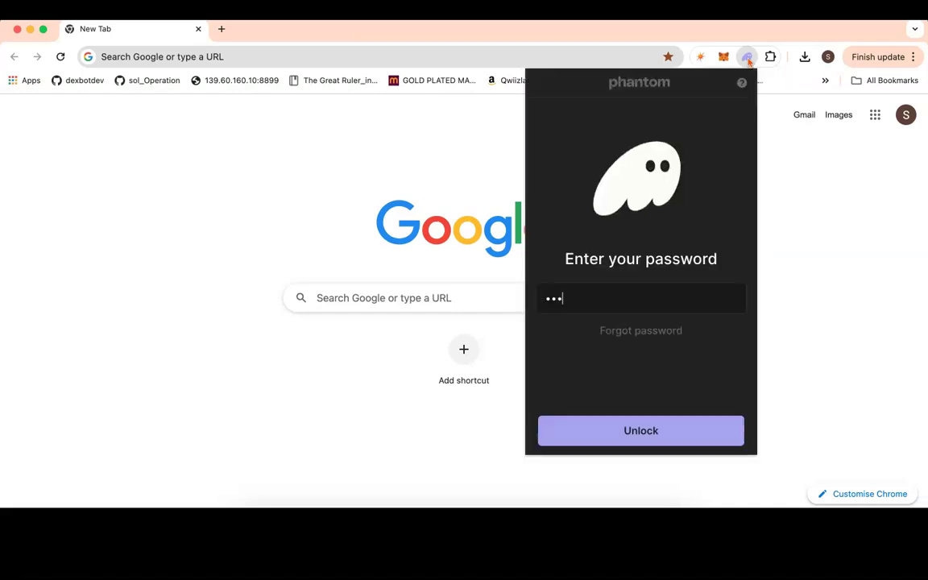
type("••••")
left_click(637, 427)
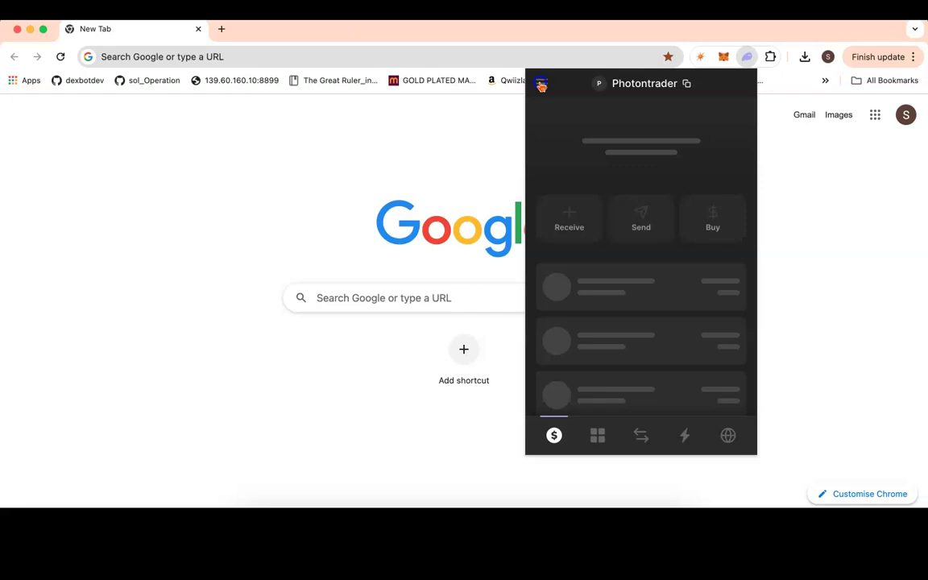
Step: Reveal and copy the PumpFun1 account's private key after entering the password and acknowledging the warning
left_click(541, 86)
left_click(550, 409)
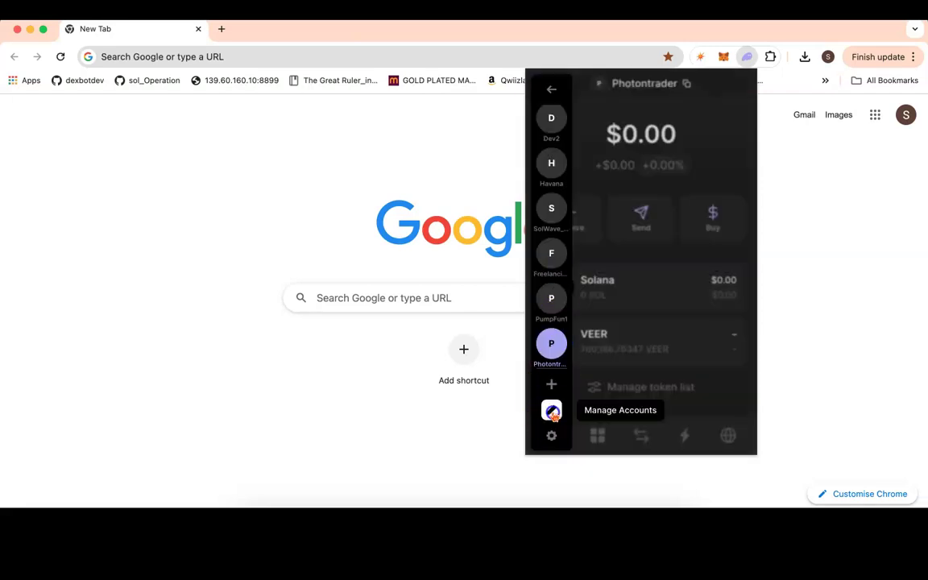
scroll(721, 330, "down", 2)
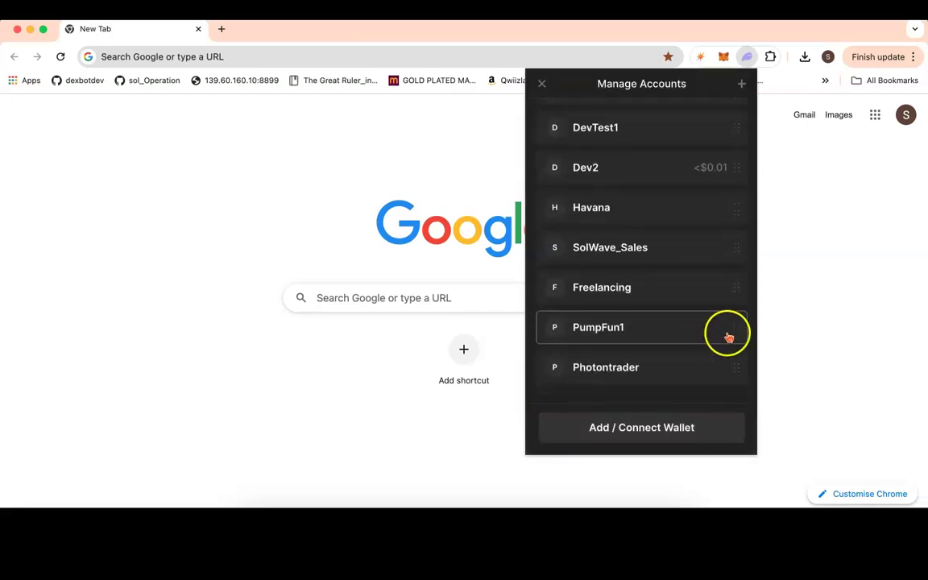
left_click(673, 324)
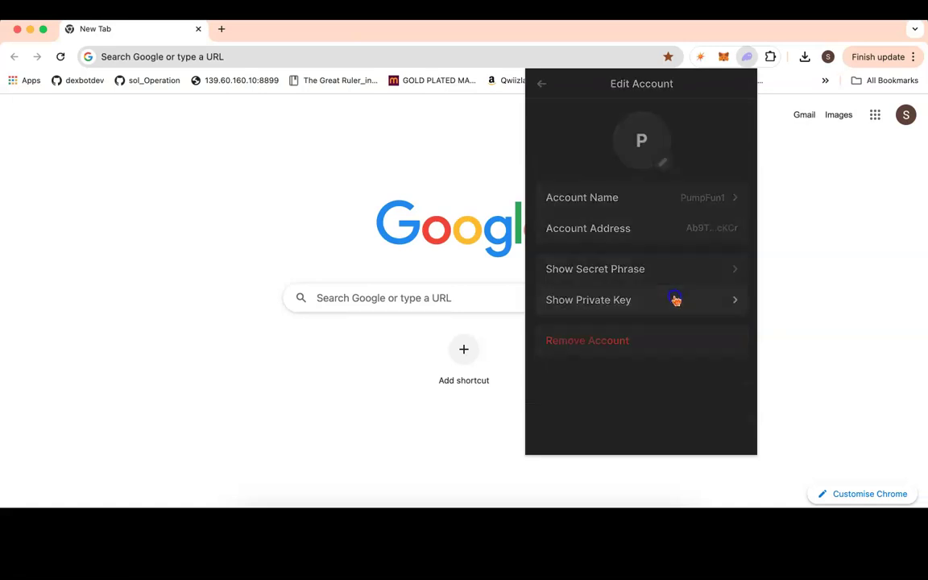
left_click(662, 302)
left_click(636, 293)
type("••••••••••••")
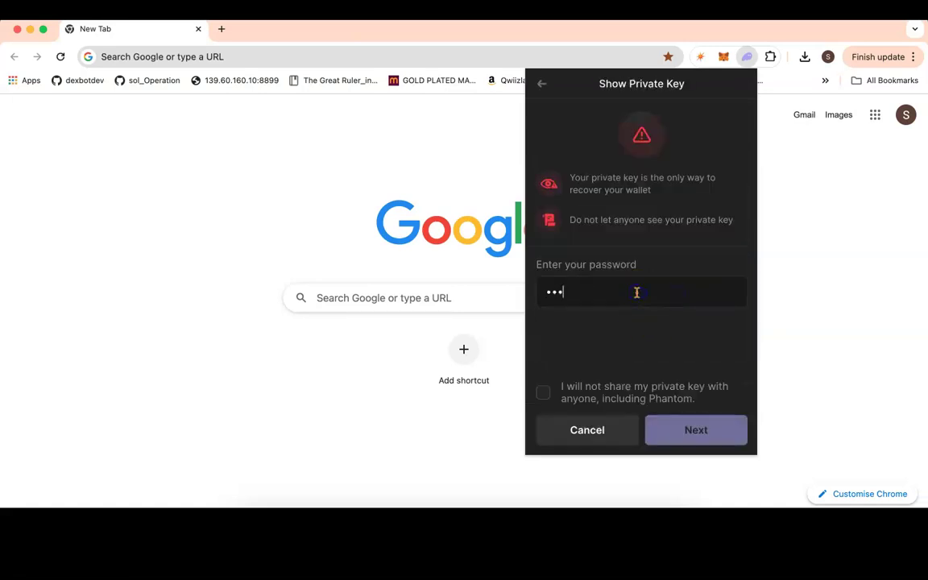
left_click(636, 301)
left_click(542, 392)
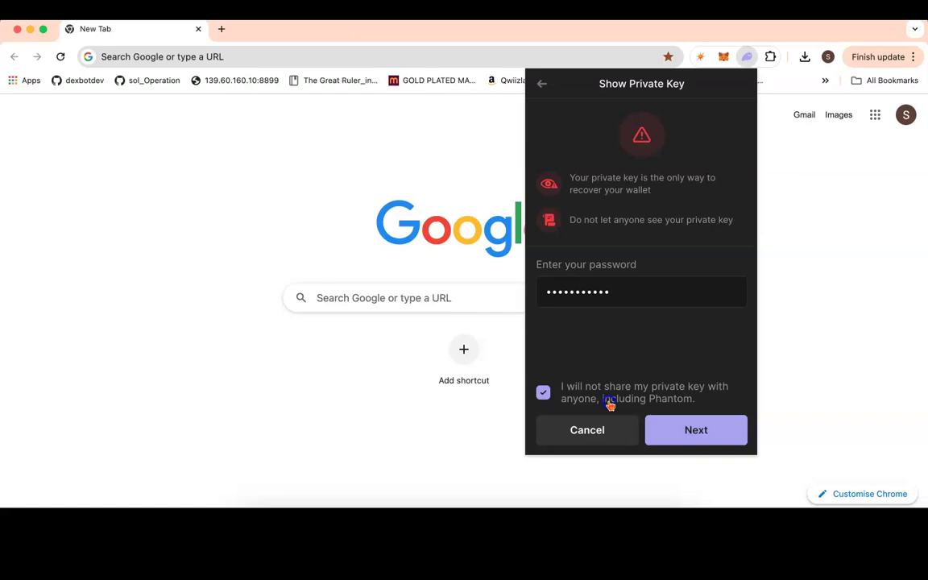
left_click(683, 427)
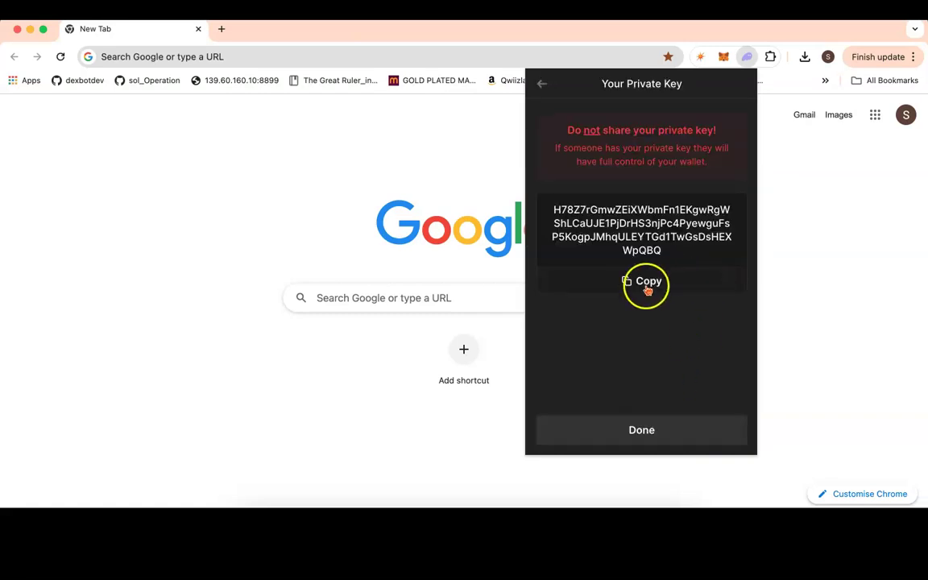
left_click(646, 283)
Step: Paste the private key as devKey in config.ts and place the cursor in the empty connection quotes
key("super+Tab")
key("super+v")
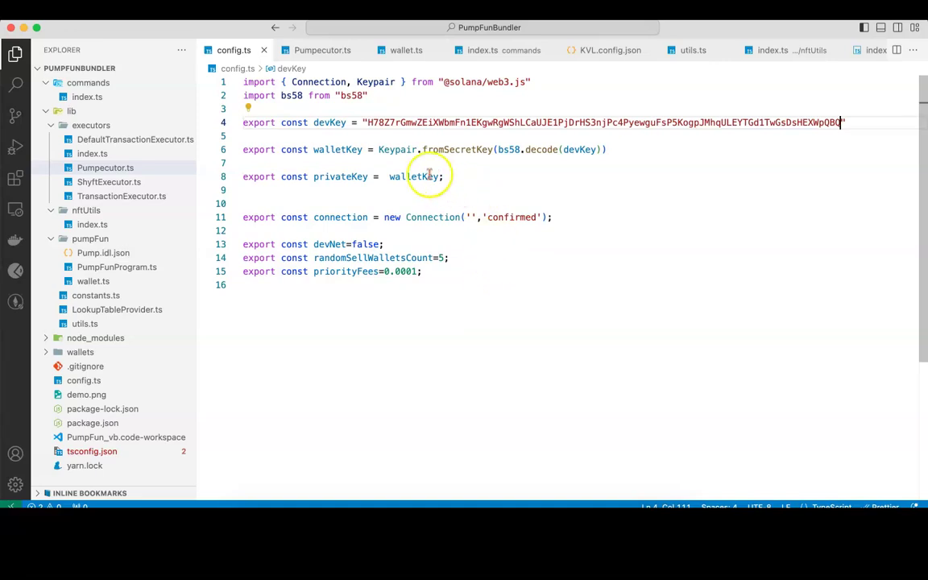
left_click(449, 216)
left_click(471, 216)
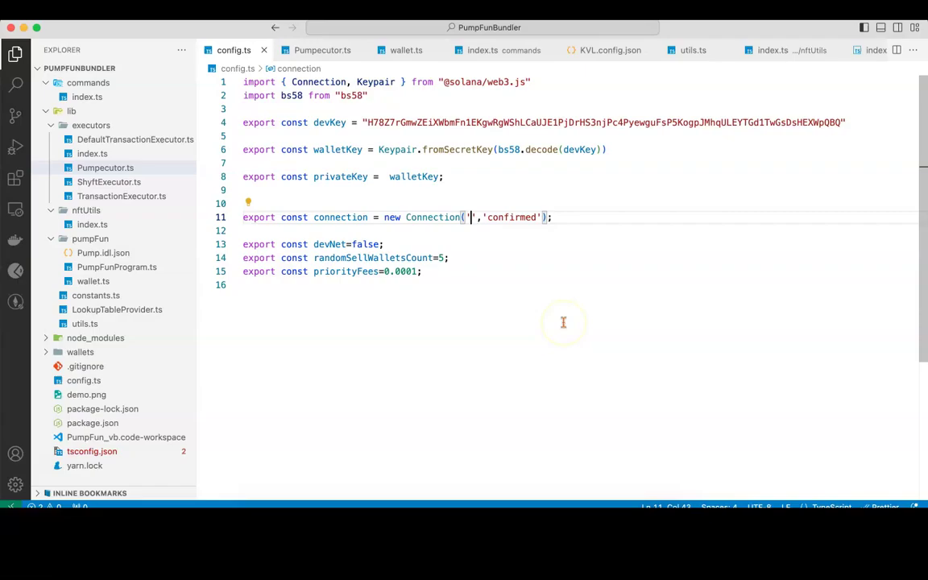
key("super+Tab")
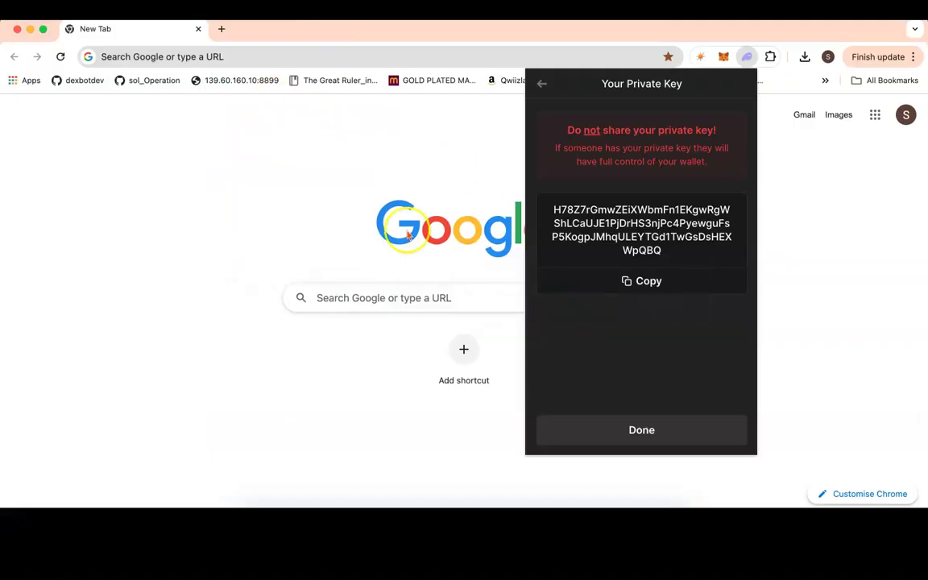
Step: Open the SHYFT dashboard overview and copy the mainnet RPC URL
left_click(314, 172)
left_click(245, 58)
type("s")
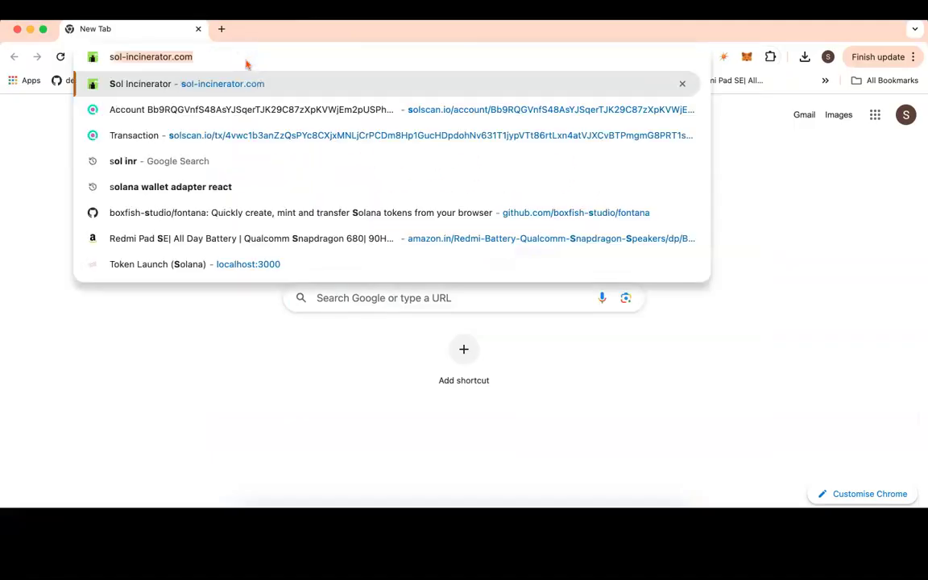
type("hyft.")
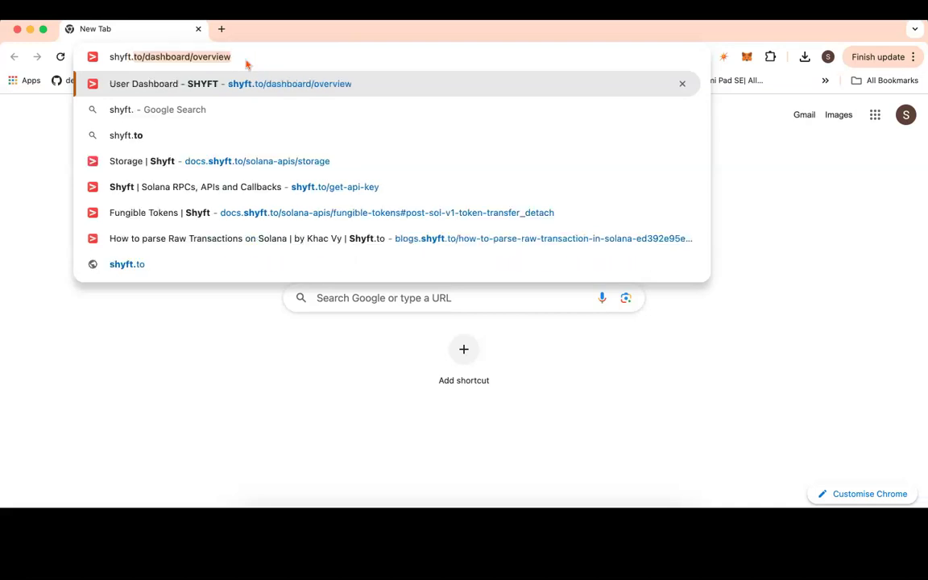
key("Return")
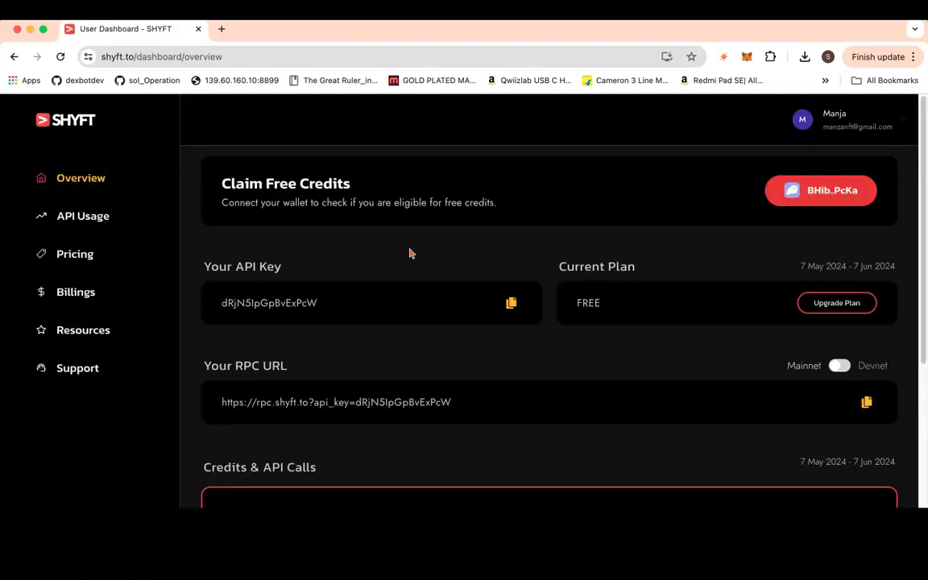
left_click(431, 323)
scroll(431, 323, "down", 3)
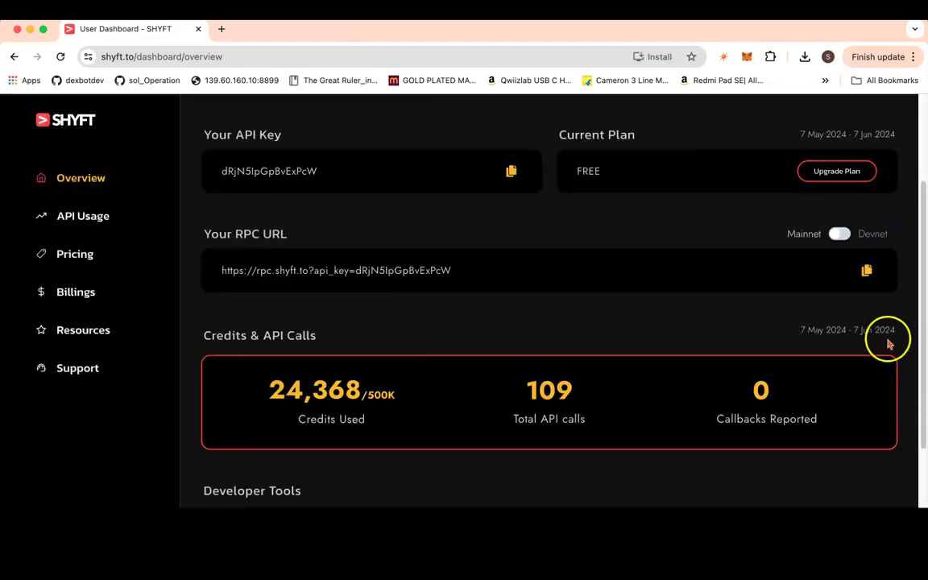
left_click(867, 271)
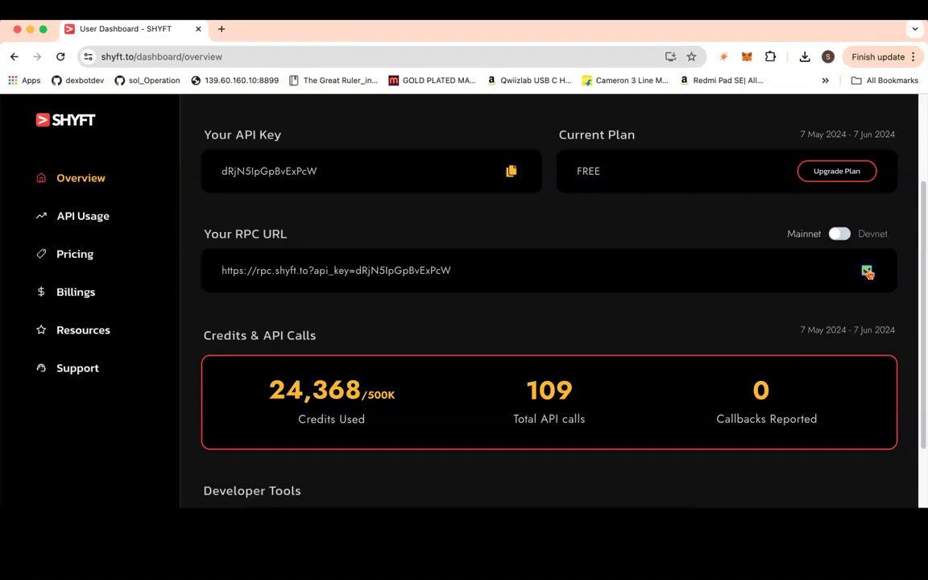
Step: Paste the SHYFT RPC URL into Connection('') in config.ts
key("super+Tab")
key("super+v")
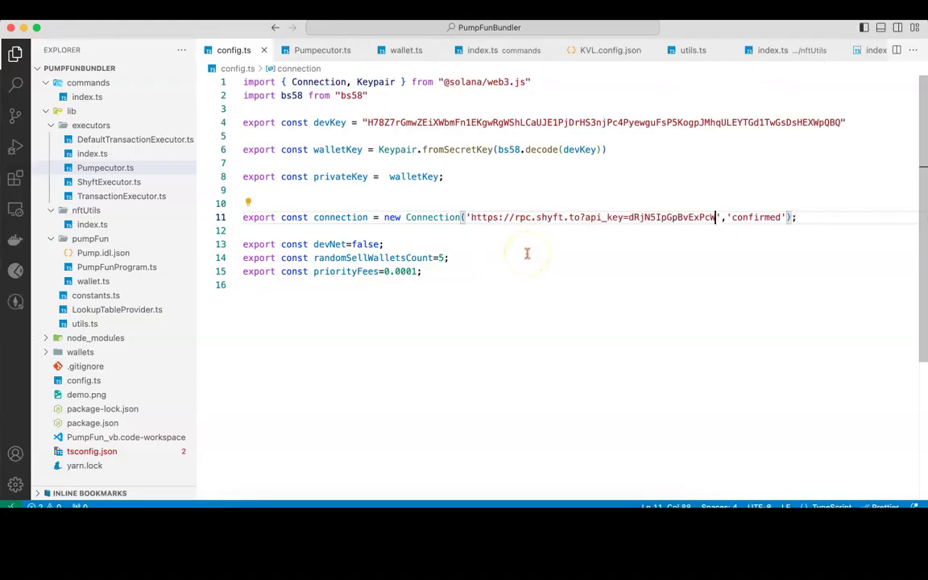
key("super+Tab")
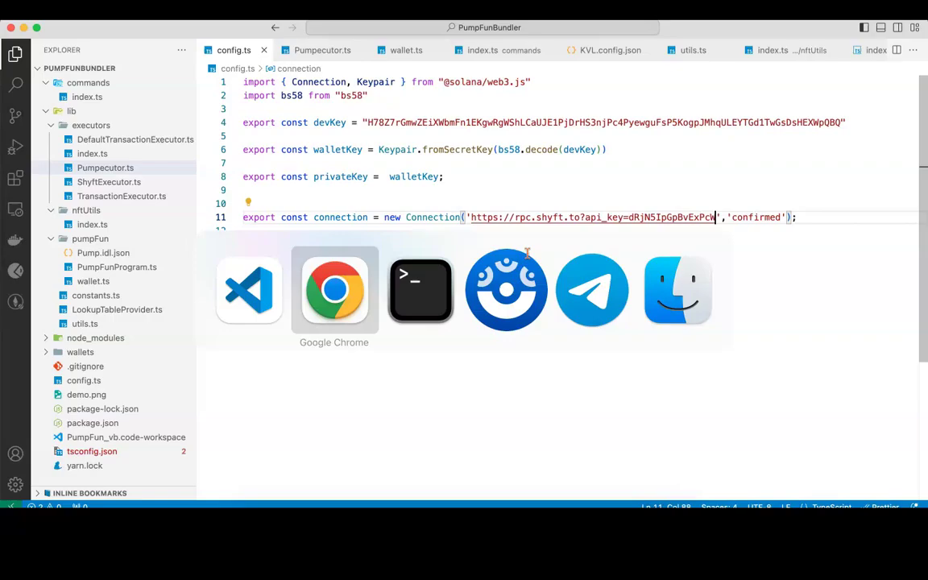
Step: Rerun yarn start so the bundler launches and asks for a token symbol
key("super+Tab")
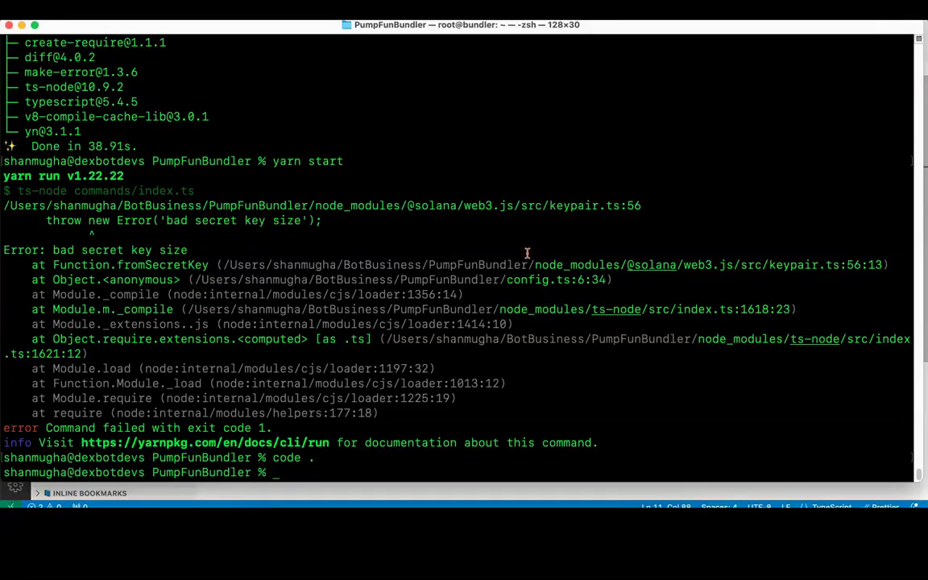
type("yarn start")
key("Return")
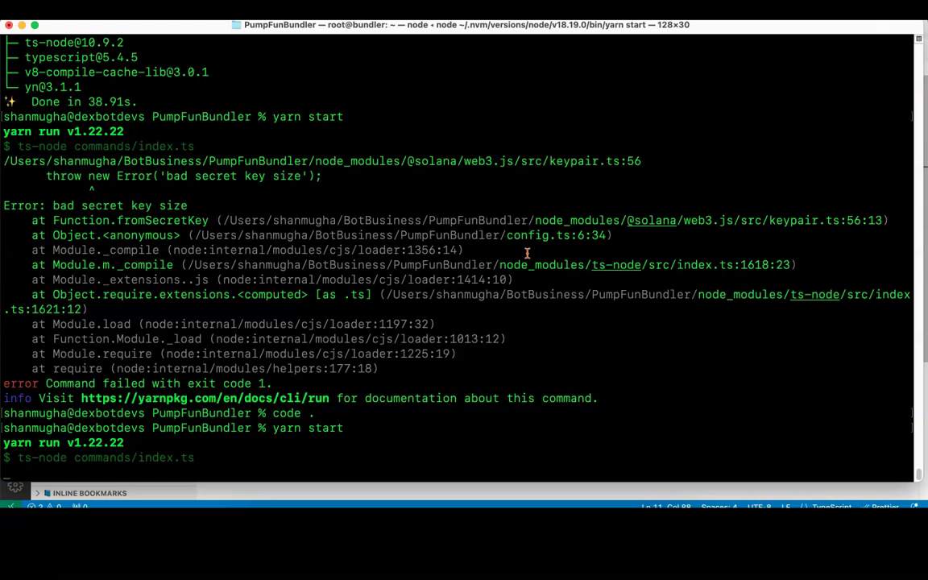
key("super+Tab")
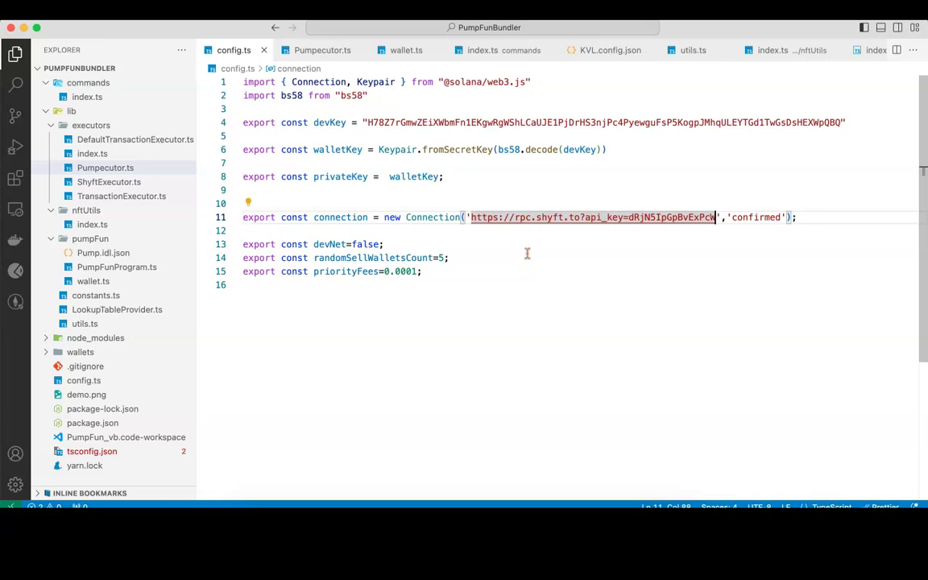
Step: Highlight randomSellWalletsCount (value 5) and priorityFees in config.ts, then return to Terminal
left_click(424, 304)
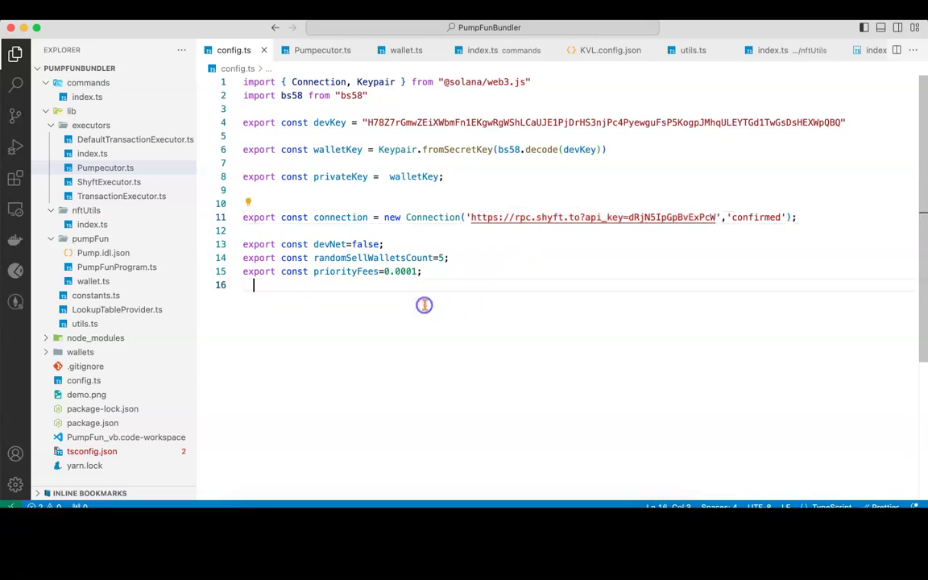
double_click(378, 258)
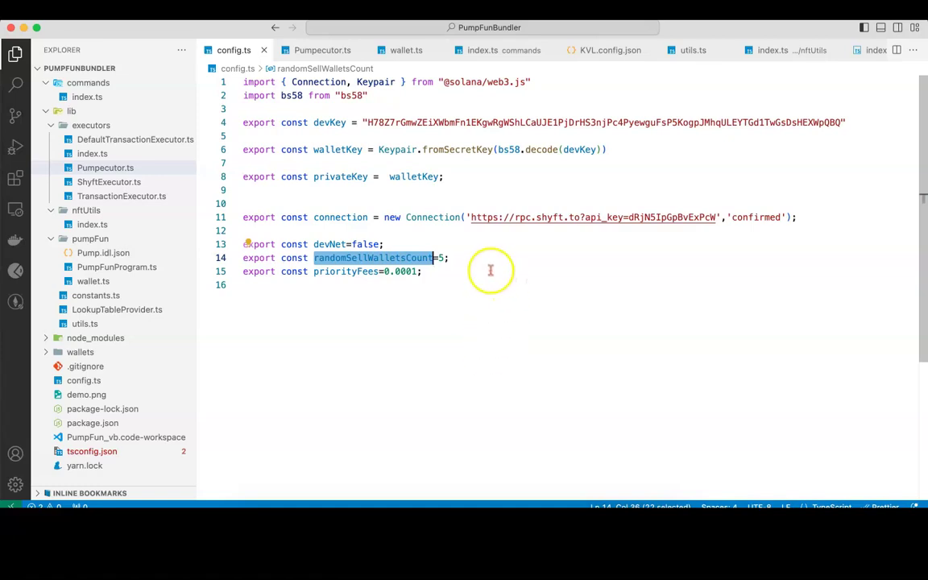
left_click_drag(442, 258, 437, 258)
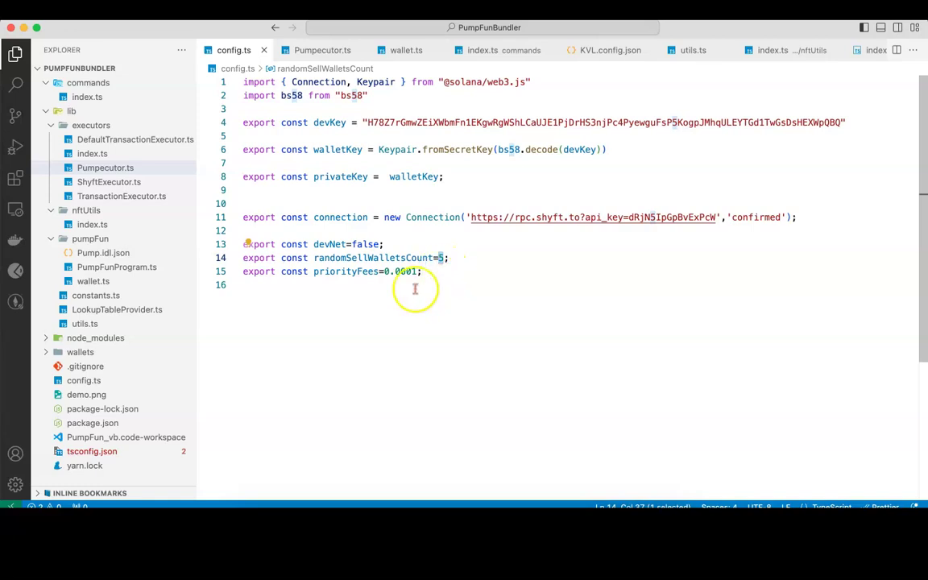
double_click(349, 271)
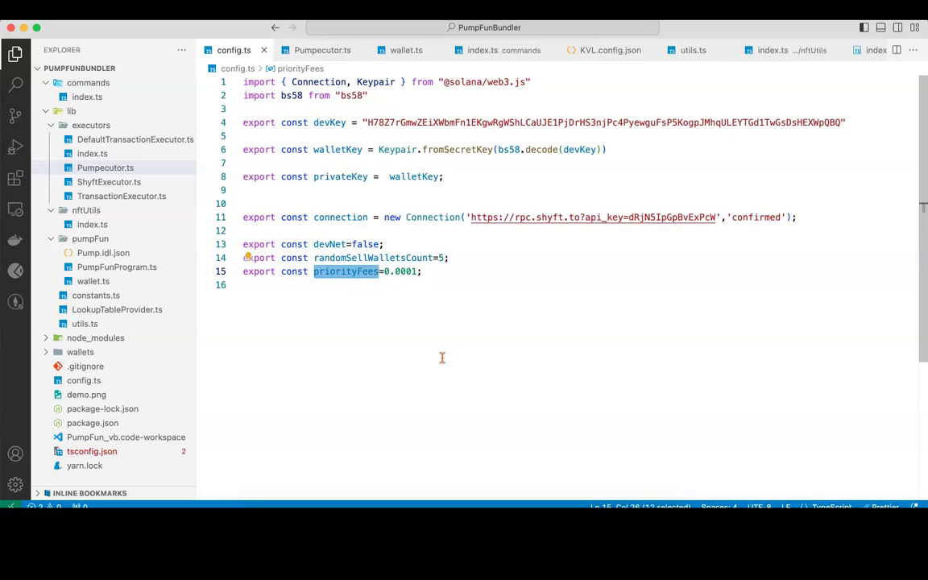
key("super+Tab")
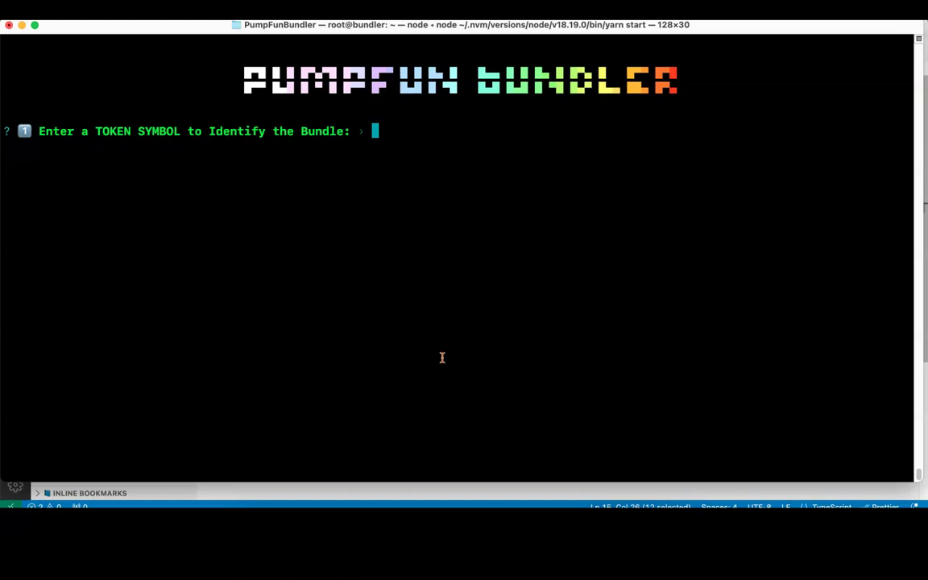
Step: Enter TEST as the bundle symbol, choose Quit from the menu, and relaunch with yarn start
type("TEST")
key("Return")
key("Down")
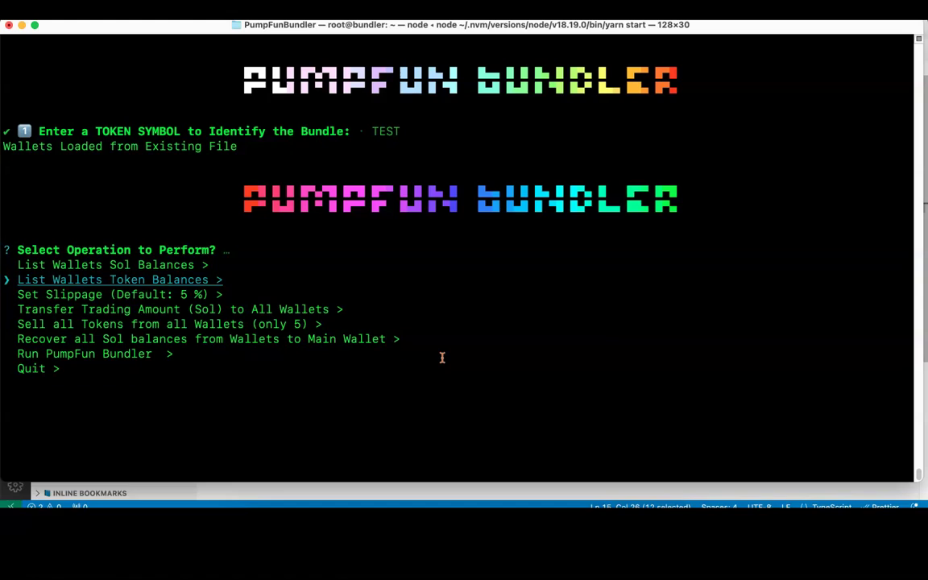
key("Up")
key("Up")
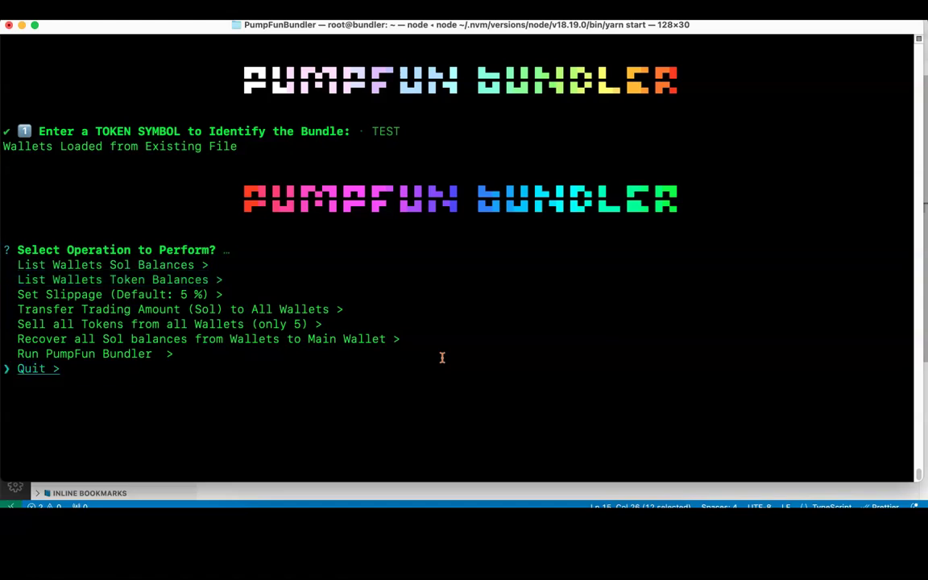
key("Return")
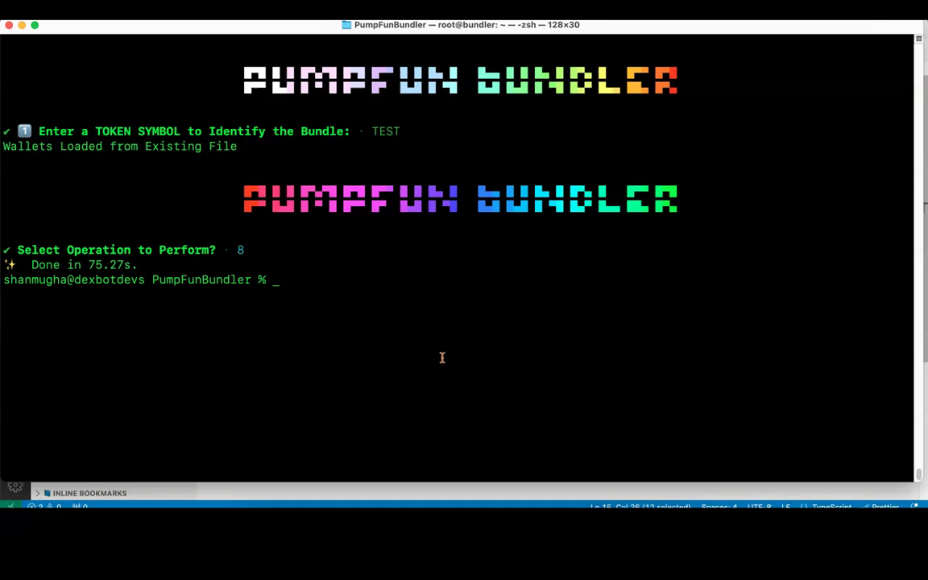
key("Up")
key("Return")
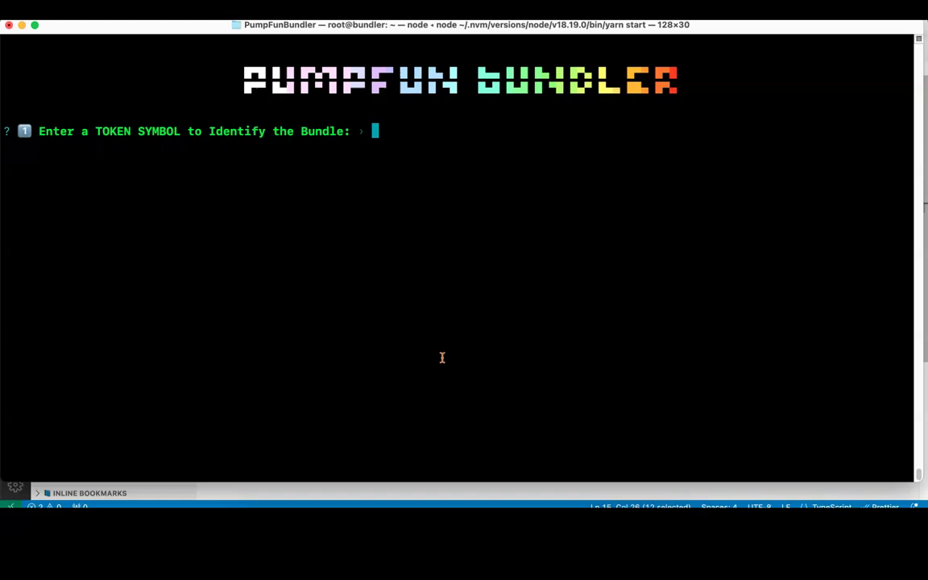
Step: Answer the bundler prompts with SIRI, then PFTESTTOKEN, then SIRI as token symbol
type("SIRI")
key("Return")
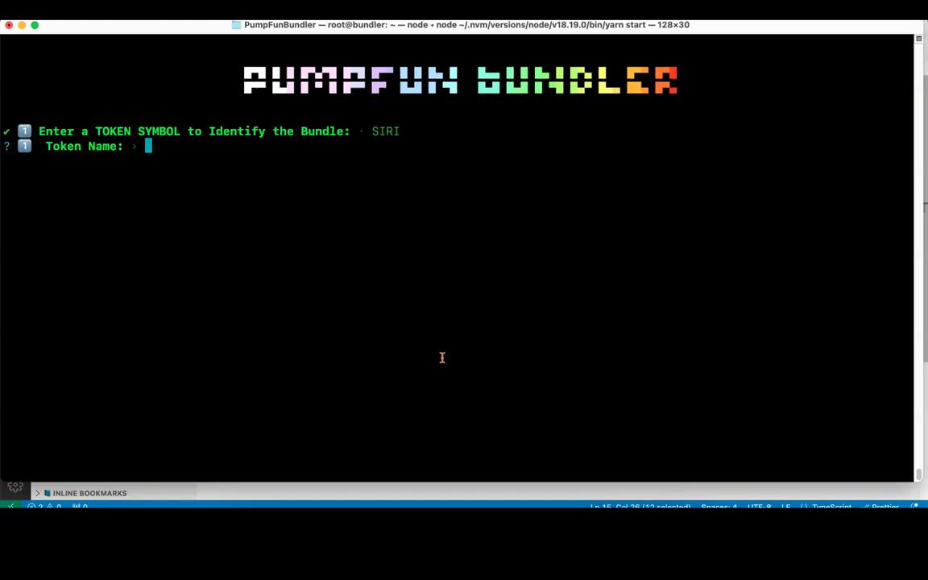
type("PFTESTTOKEN")
key("Return")
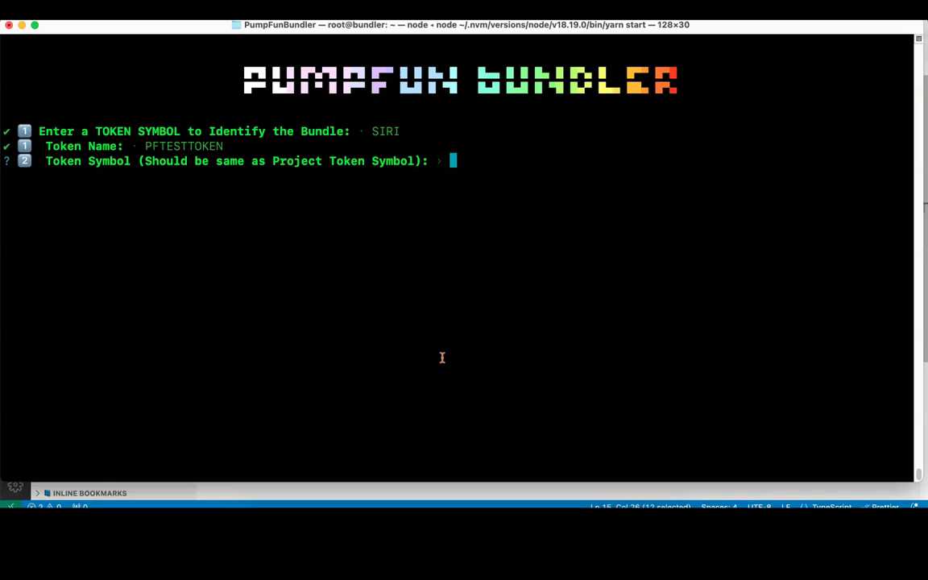
type("SIRI")
Step: Confirm SIRI as the token symbol and try 'demo' as the image file name
key("Return")
type("de")
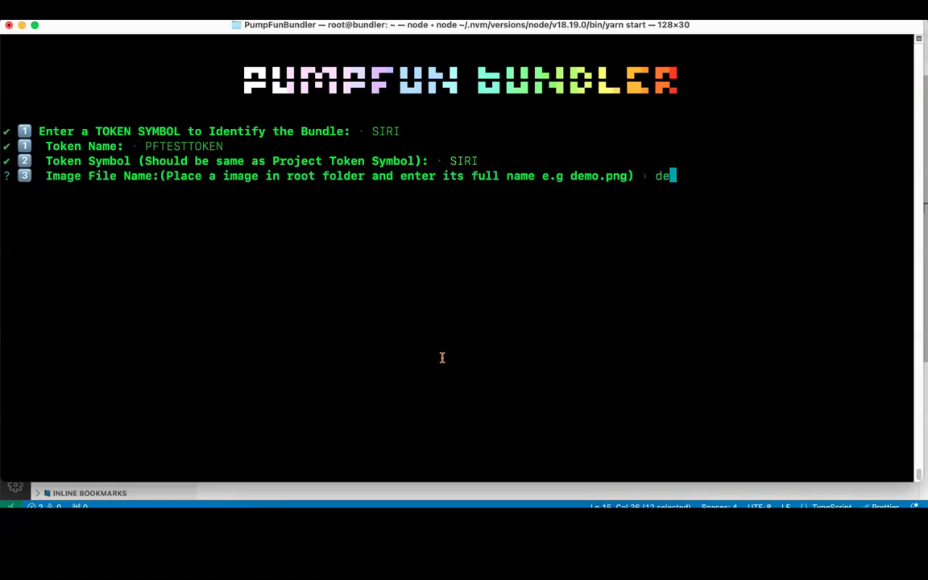
type("mo.png")
key("BackSpace")
key("BackSpace")
key("BackSpace")
key("BackSpace")
key("Return")
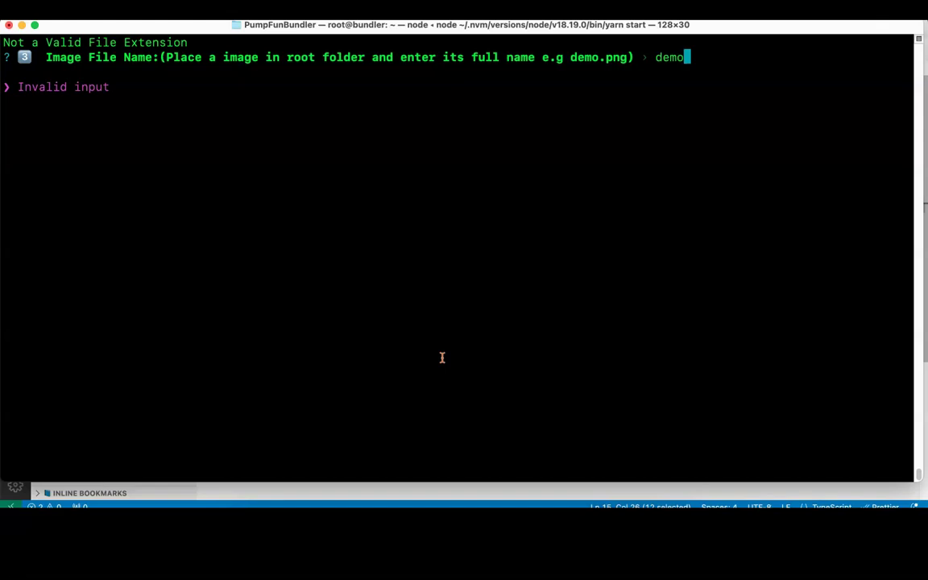
Step: Try demo.jpeg as the token image file, which is rejected as not found
type(".gif")
key("BackSpace")
key("BackSpace")
key("BackSpace")
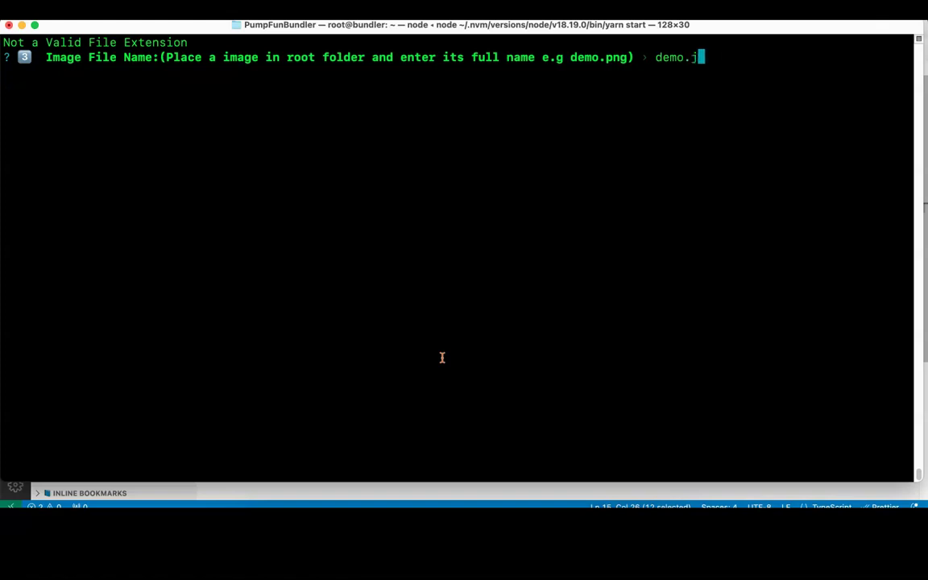
type("jep")
key("BackSpace")
key("BackSpace")
type("peg")
key("Return")
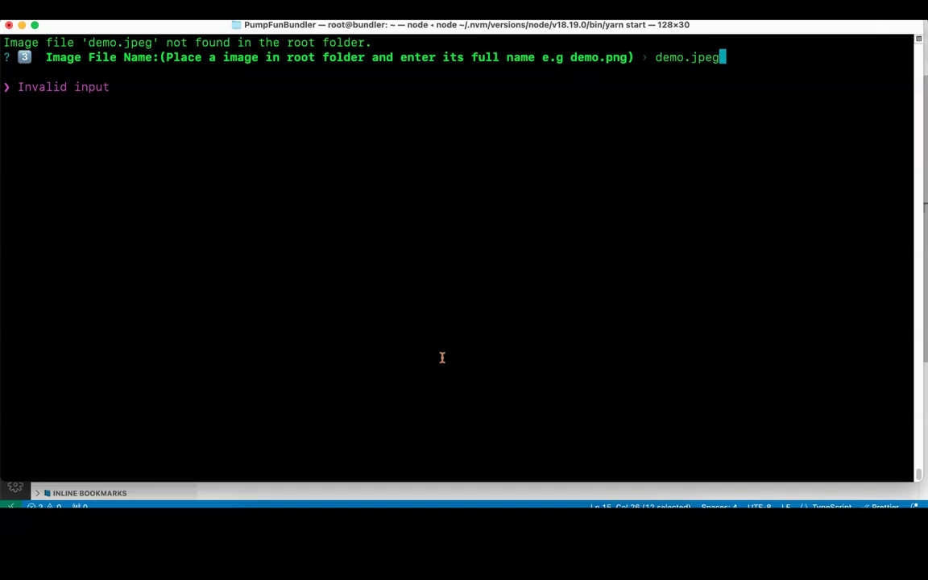
Step: Change the extension to png and submit demo.png as the token image
key("BackSpace")
key("BackSpace")
key("BackSpace")
key("BackSpace")
type("png")
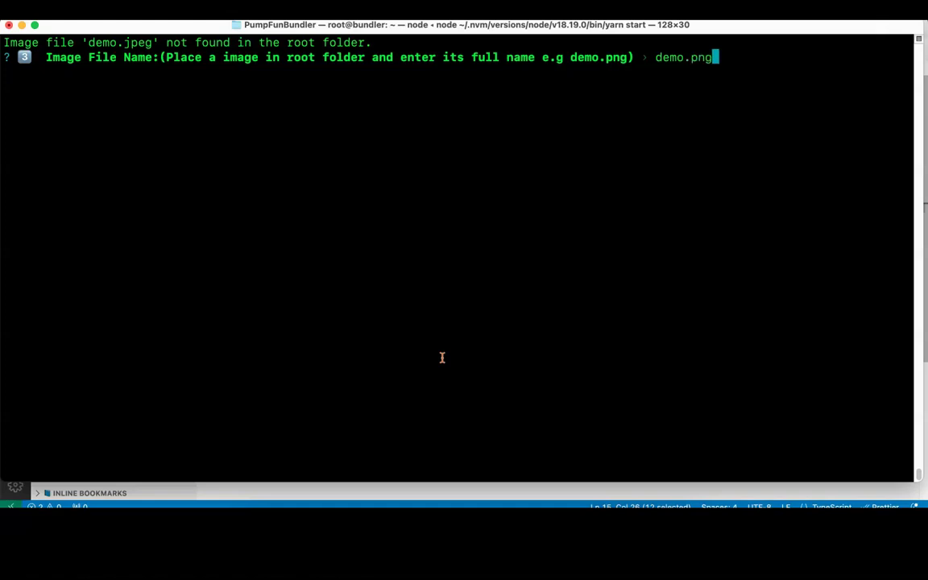
key("Return")
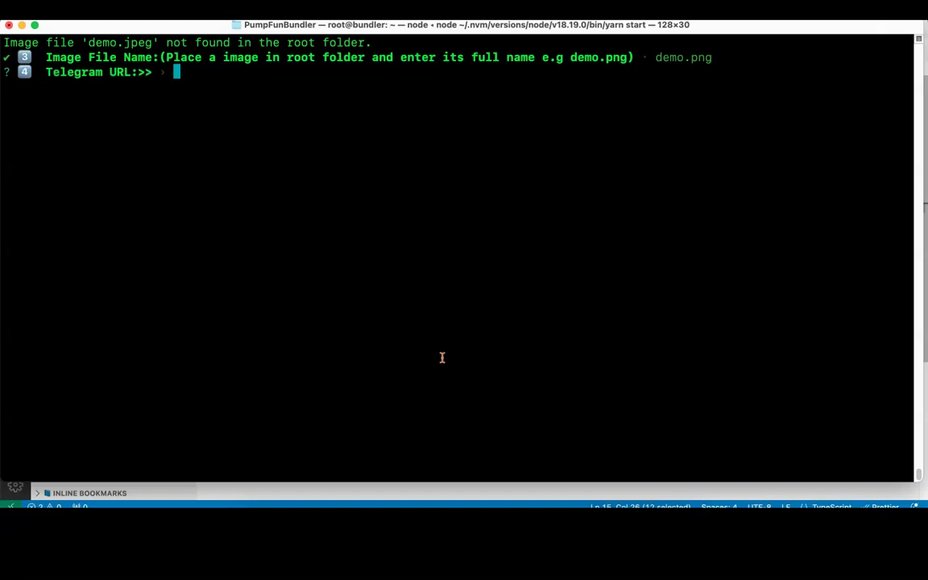
Step: Leave Telegram, Twitter, website and description blank, and generate 20 wallets
key("Return")
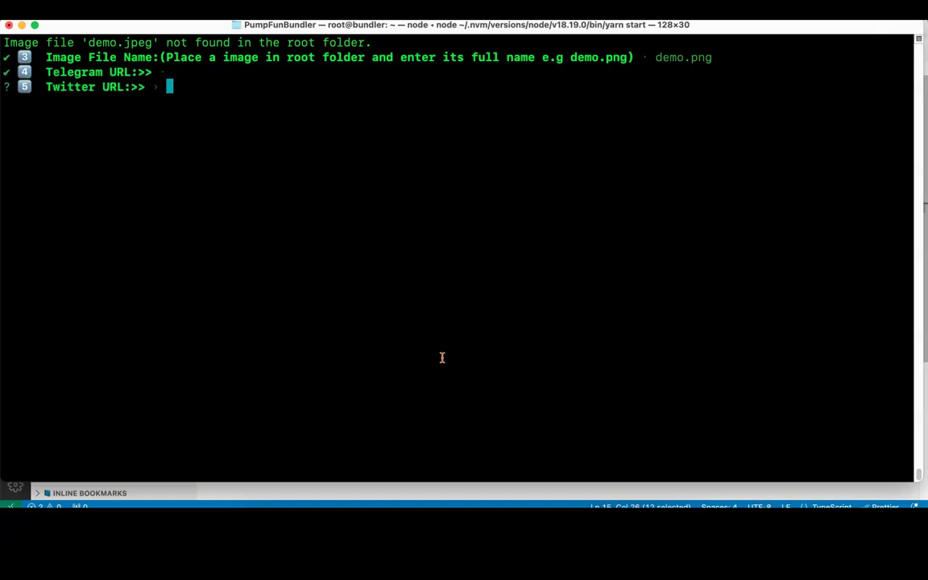
key("Return")
key("Return")
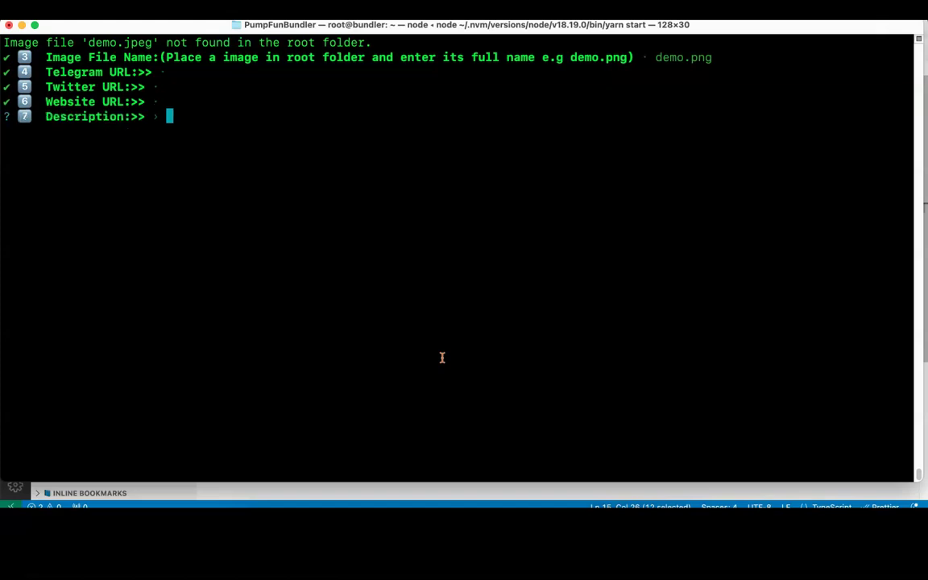
key("Return")
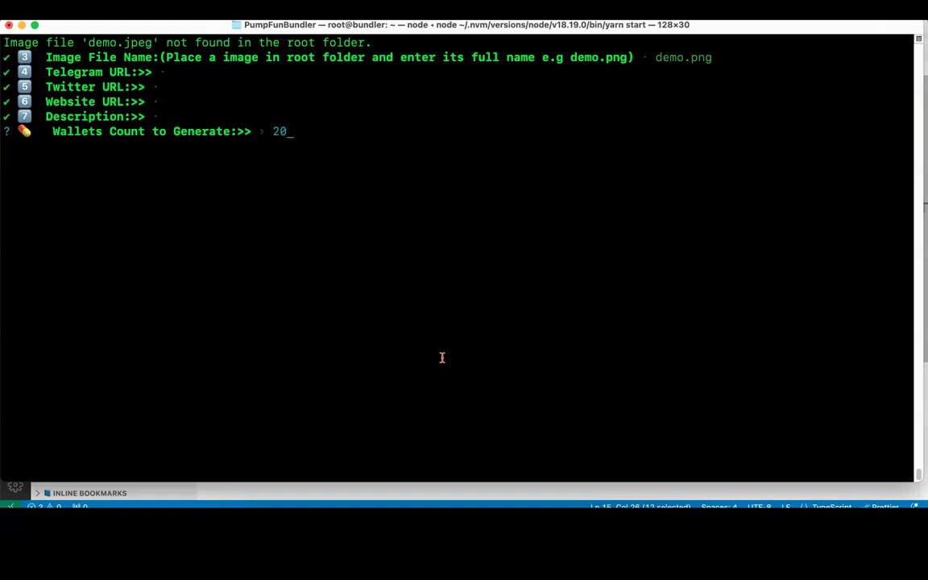
key("Return")
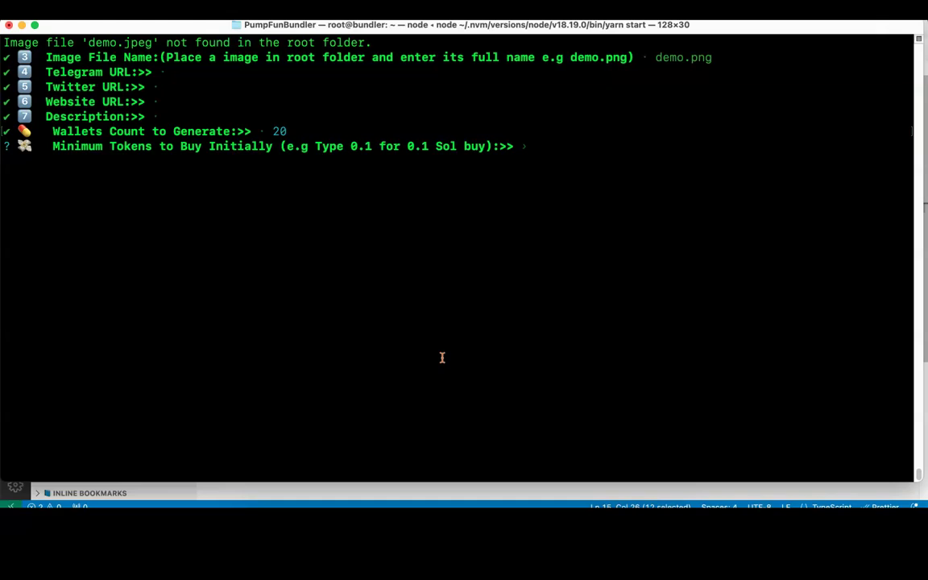
Step: Enter 0.01 initial buy, 0.01 minimum and 0.05 maximum buy per wallet
type("0.01")
key("Return")
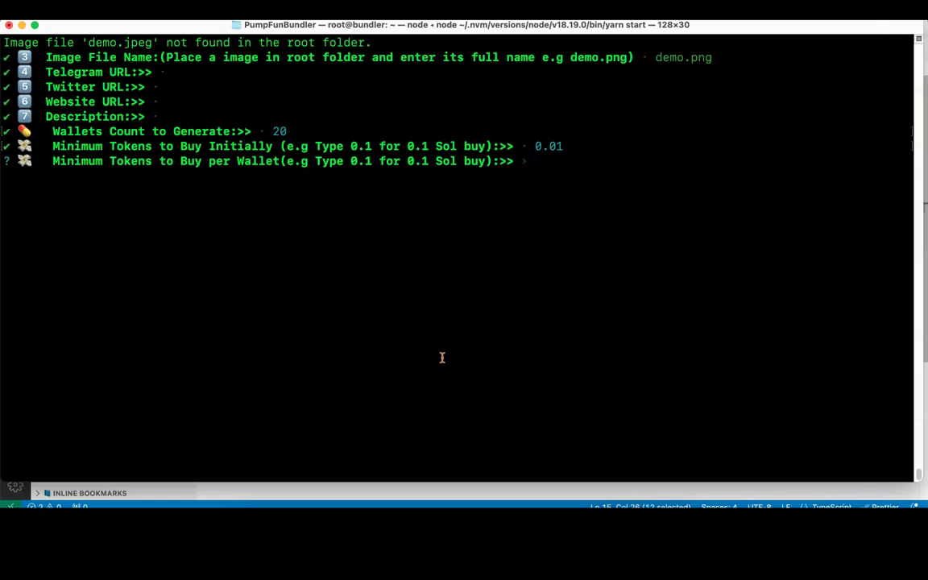
type("0.01")
key("Return")
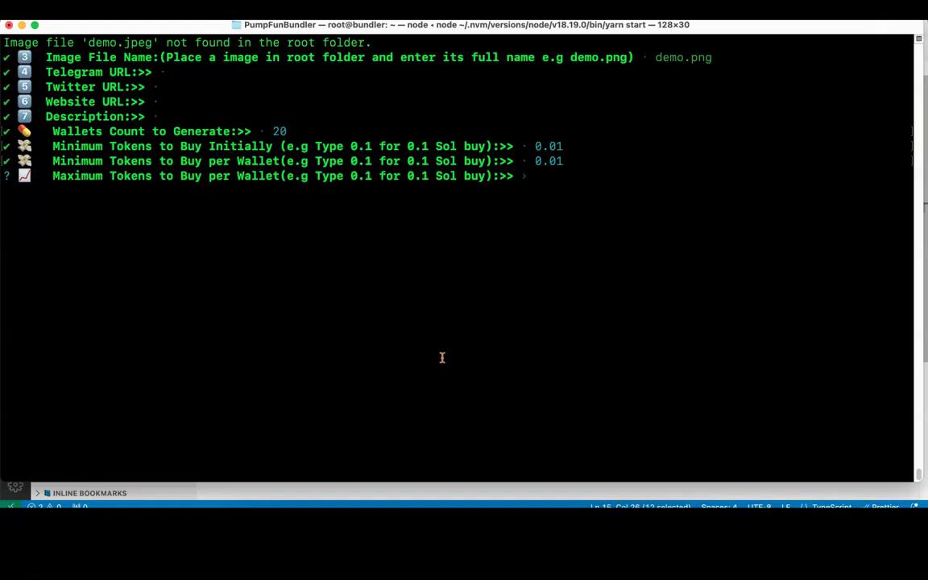
type("0.05")
key("Return")
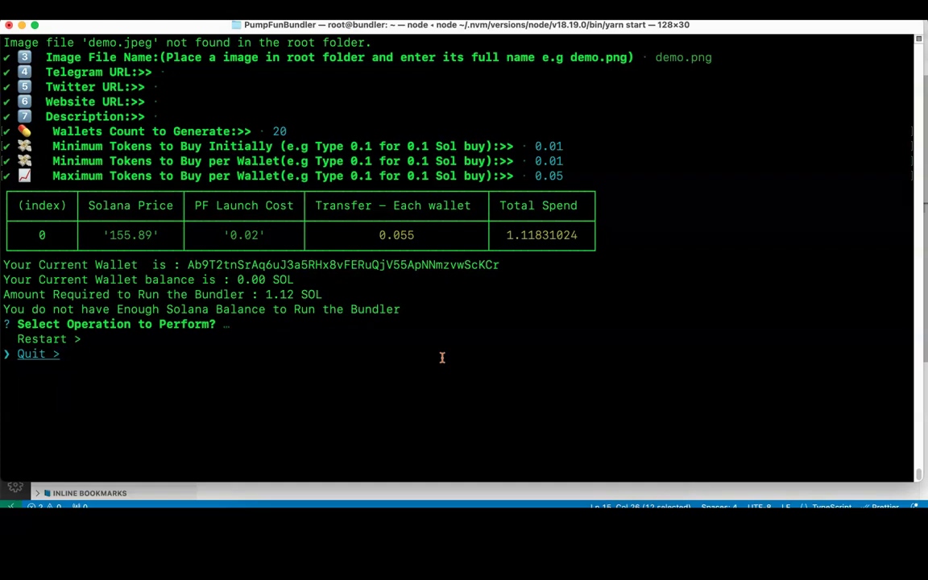
Step: Review the cost table: 1.12 SOL required against a 0.00 SOL wallet balance
left_click(471, 362)
left_click(561, 369)
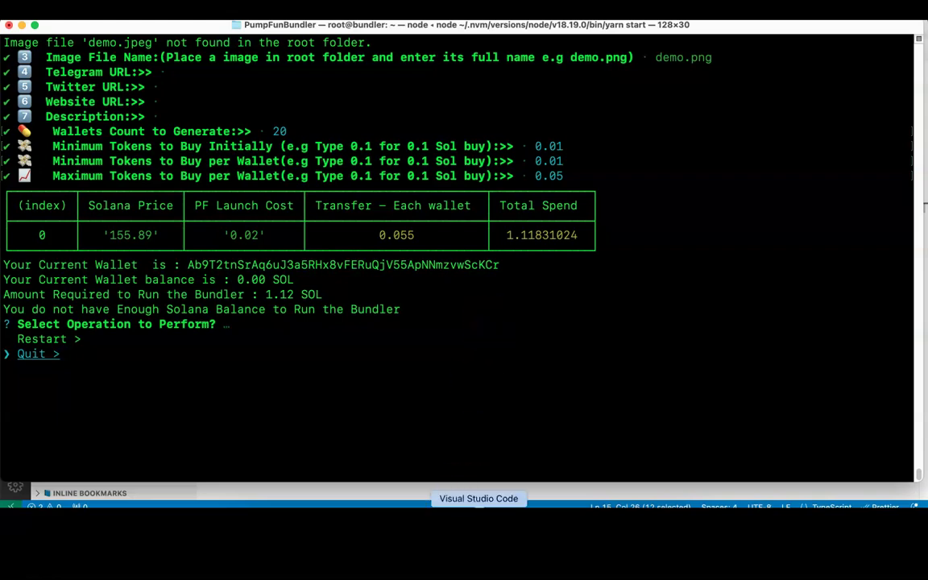
Step: Switch to the editor and open commands/index.ts
left_click(478, 519)
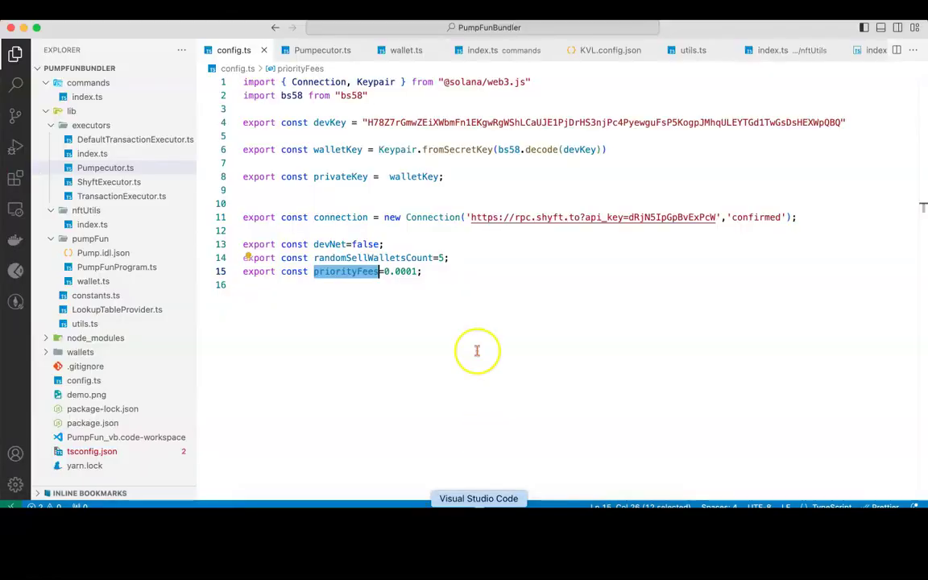
left_click(468, 307)
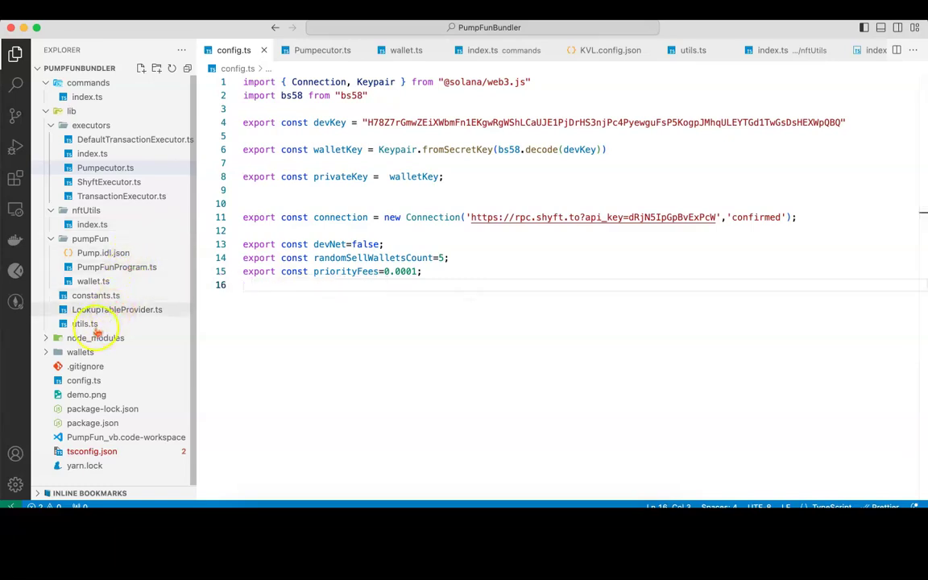
left_click(89, 96)
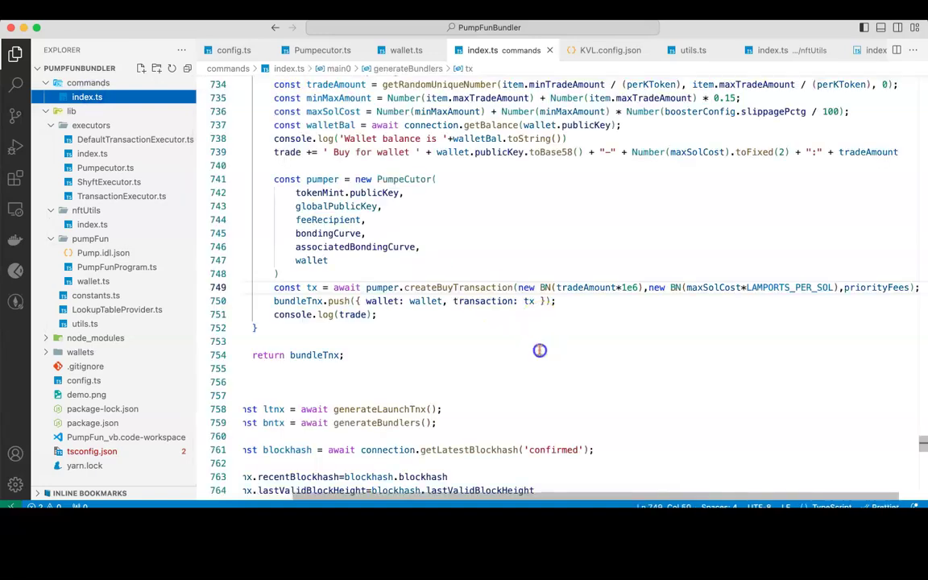
left_click(539, 350)
Step: Replace totalSolRequired with 0 in the balance check on line 244
scroll(540, 351, "up", 5)
scroll(539, 350, "up", 8)
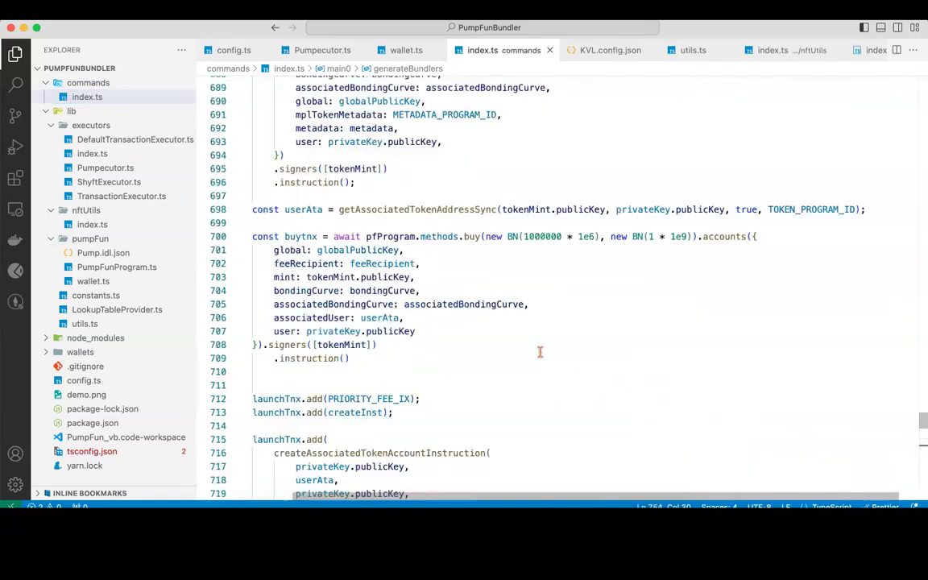
scroll(539, 352, "up", 12)
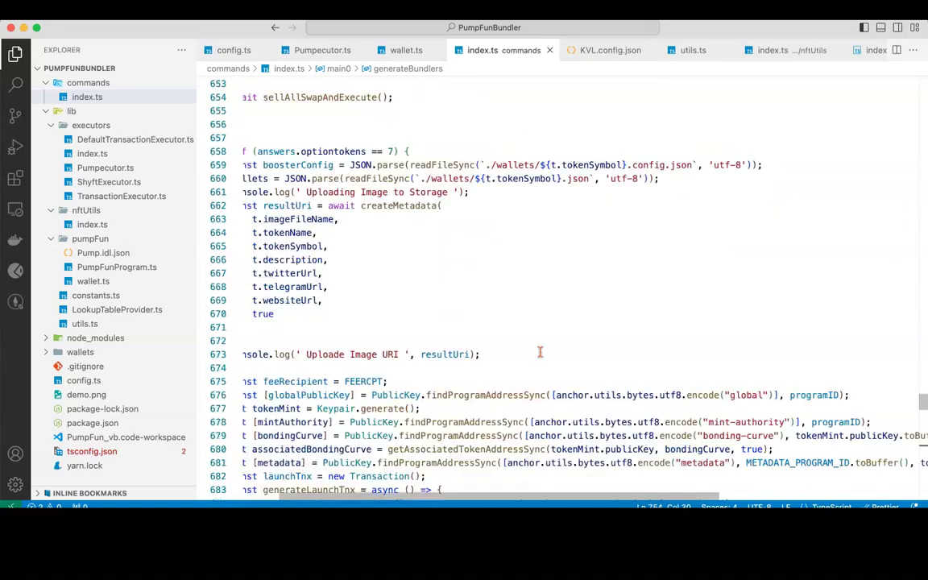
scroll(539, 352, "up", 5)
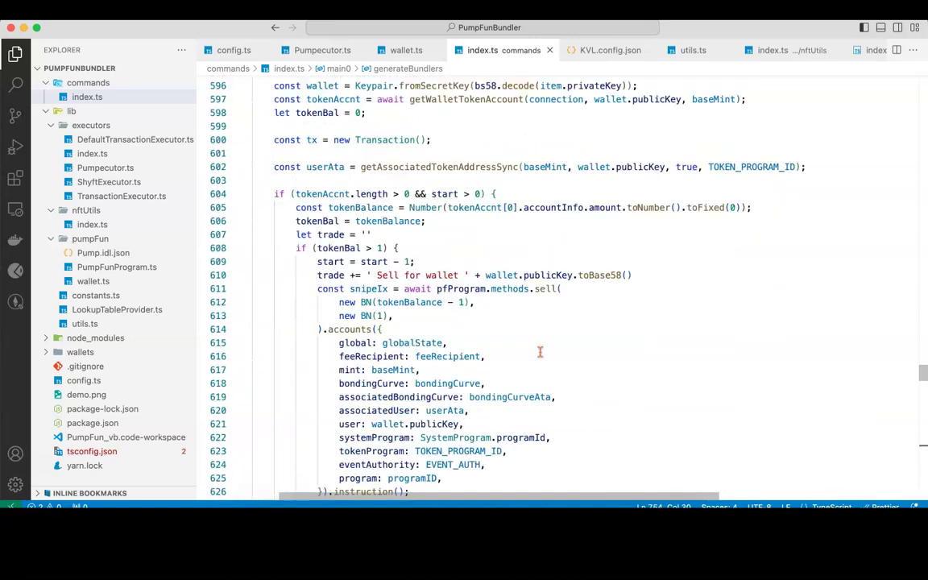
scroll(539, 352, "up", 3)
scroll(540, 352, "right", 2)
scroll(540, 352, "up", 10)
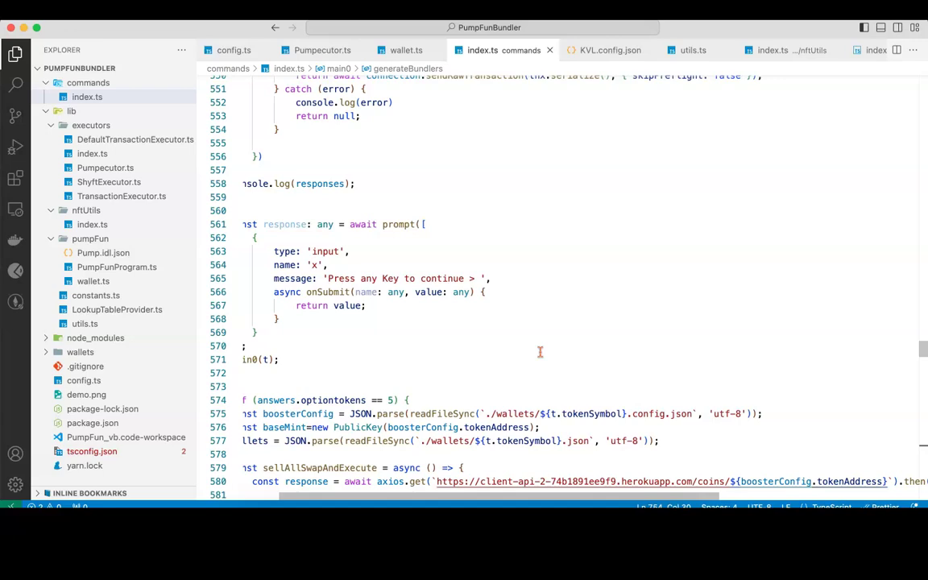
scroll(540, 352, "up", 11)
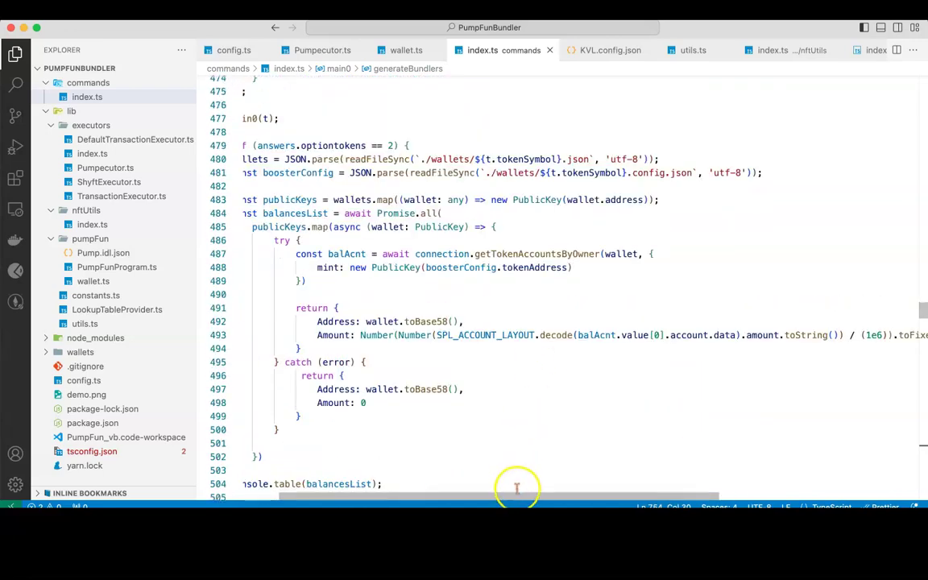
scroll(522, 495, "left", 2)
scroll(518, 403, "up", 12)
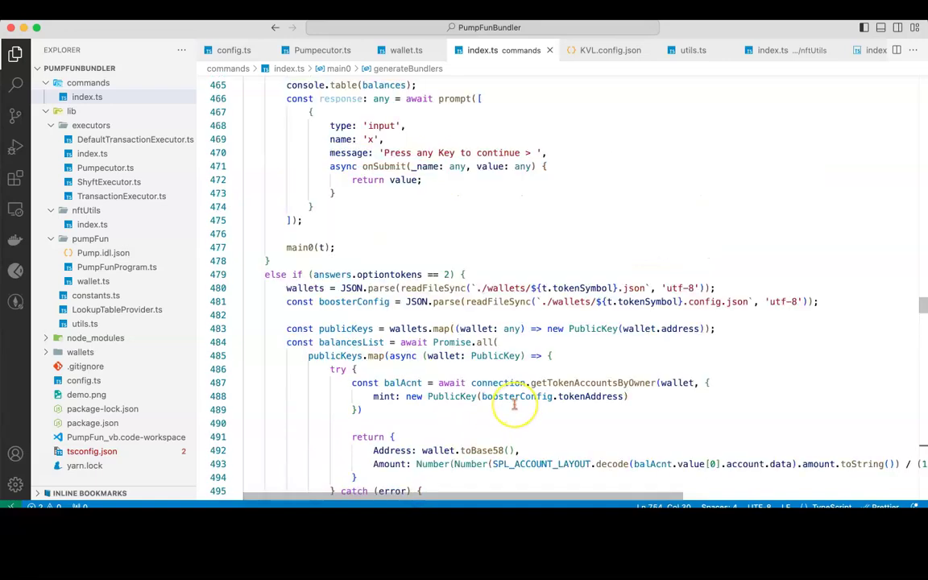
scroll(514, 403, "up", 14)
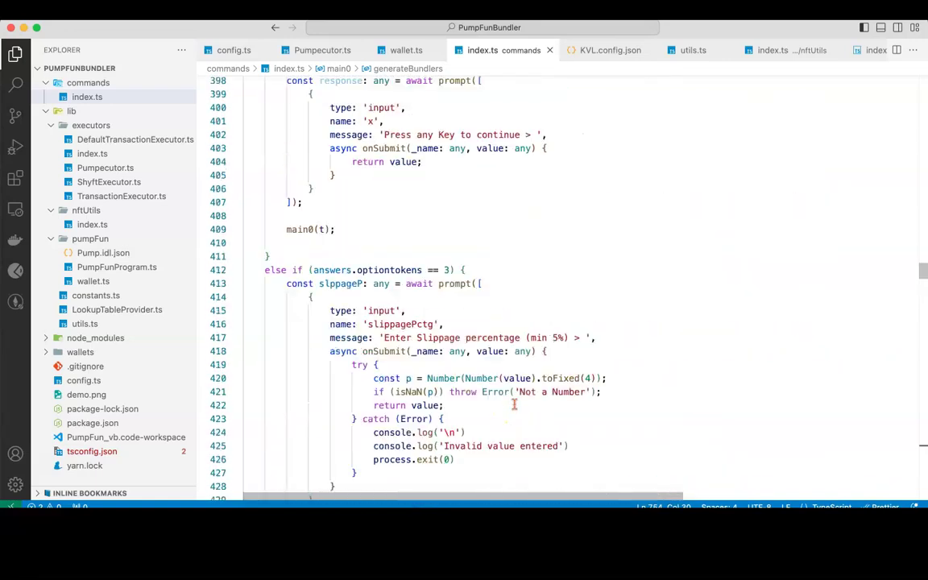
scroll(514, 403, "up", 10)
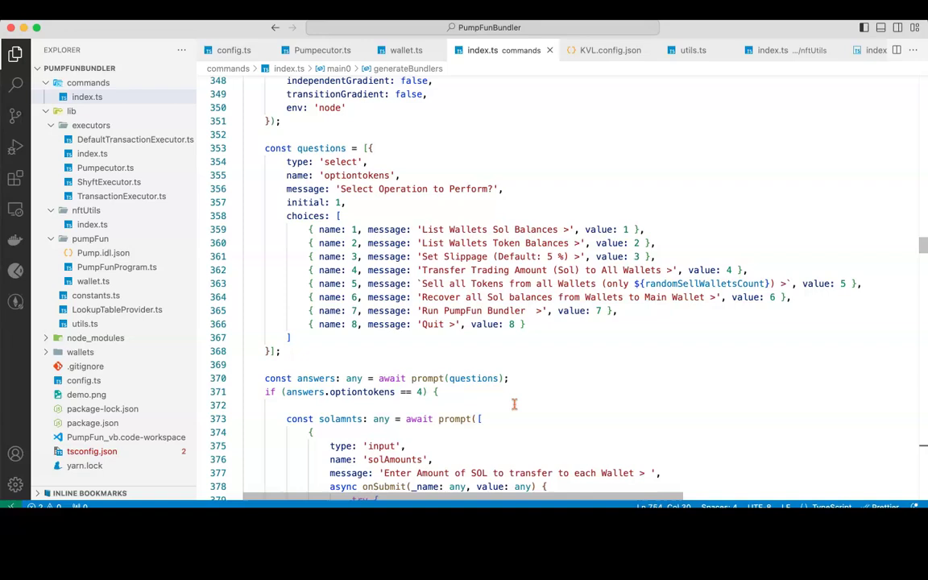
scroll(513, 403, "up", 16)
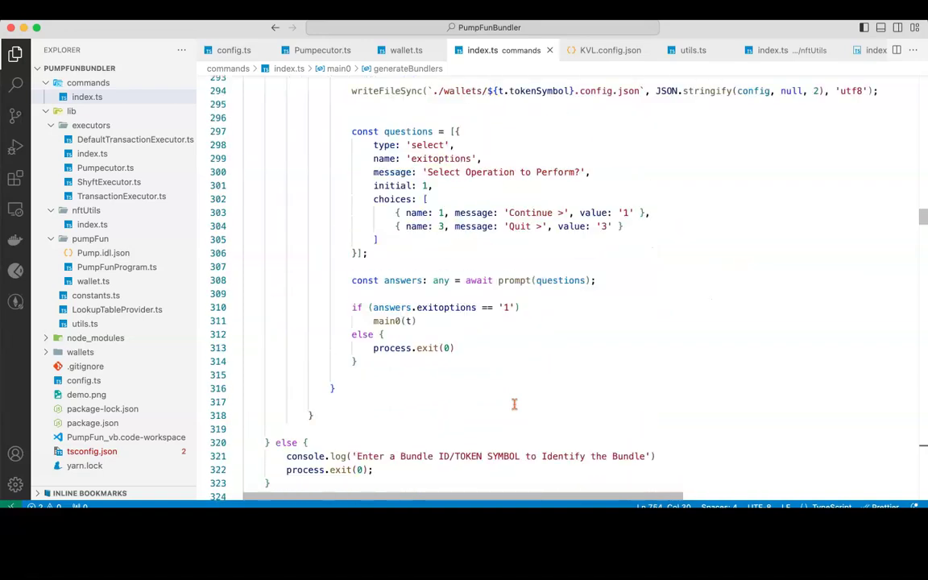
scroll(514, 403, "up", 10)
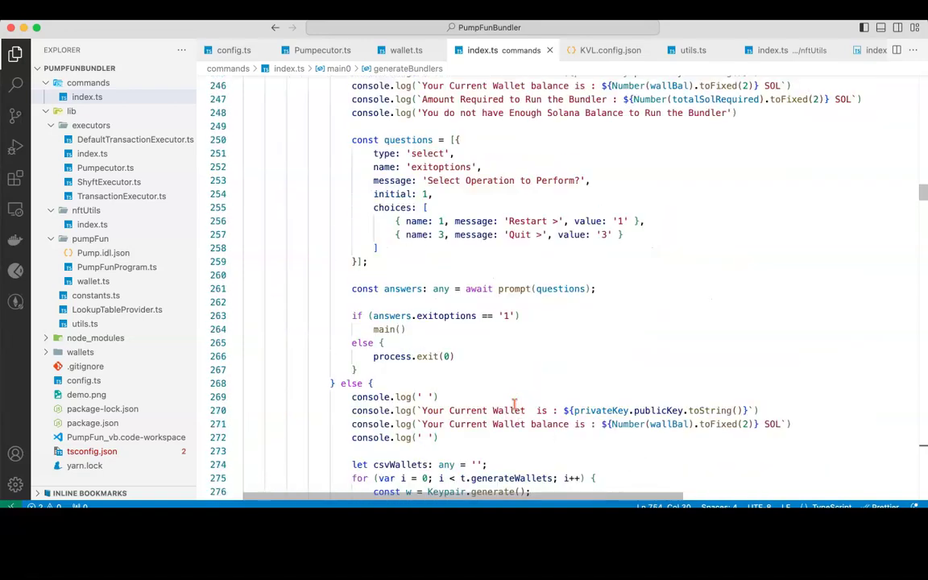
scroll(514, 403, "up", 1)
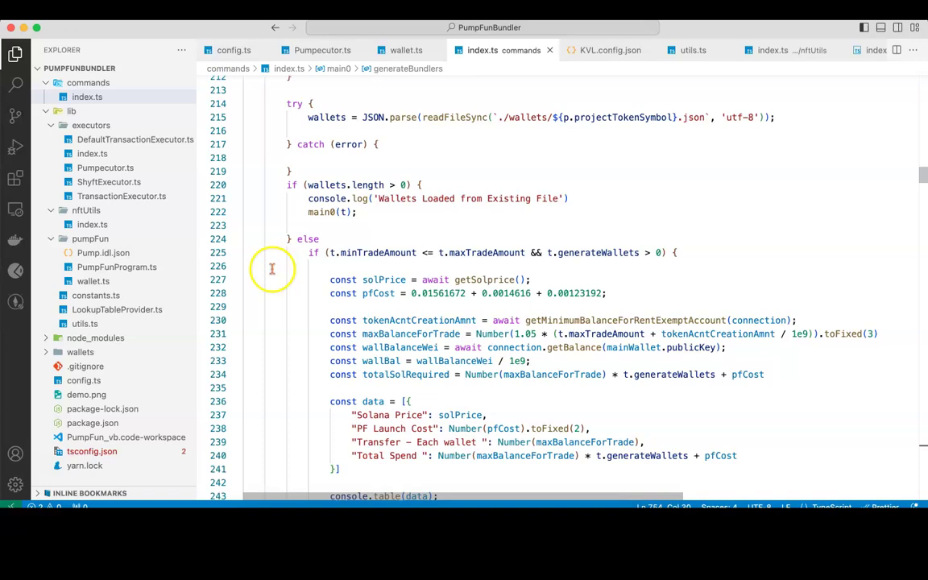
scroll(473, 327, "down", 3)
scroll(473, 326, "down", 3)
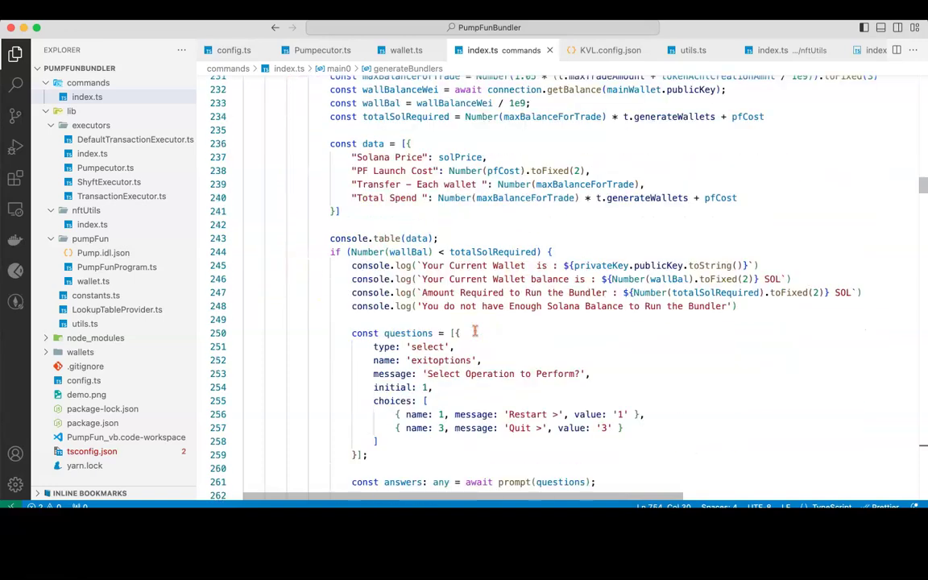
double_click(483, 252)
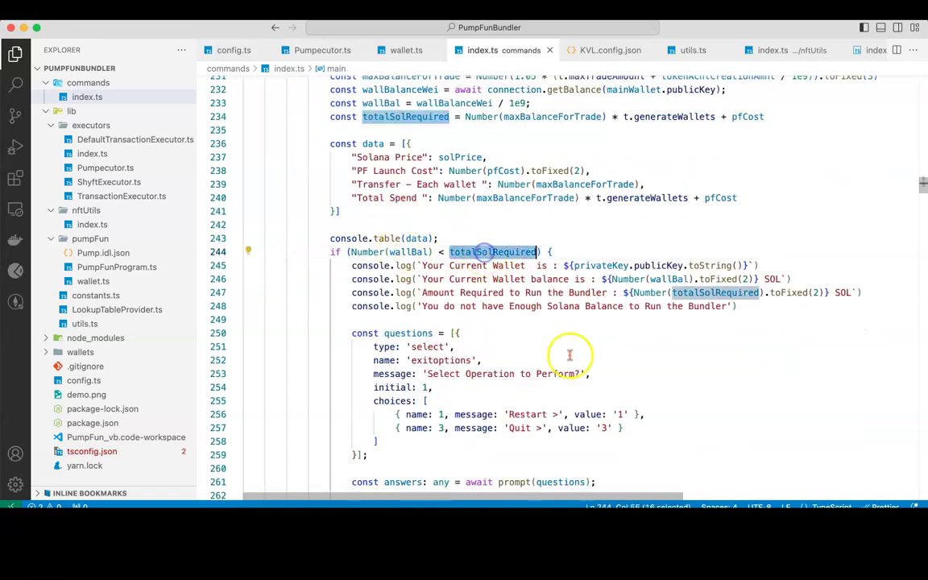
type("0")
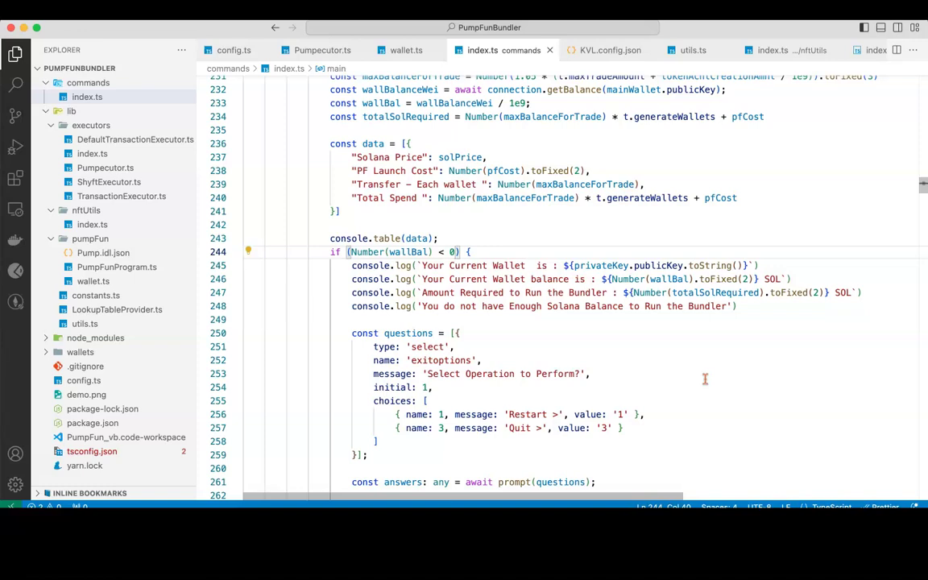
Step: Quit the running bundler in Terminal and rerun yarn start
key("super+Tab")
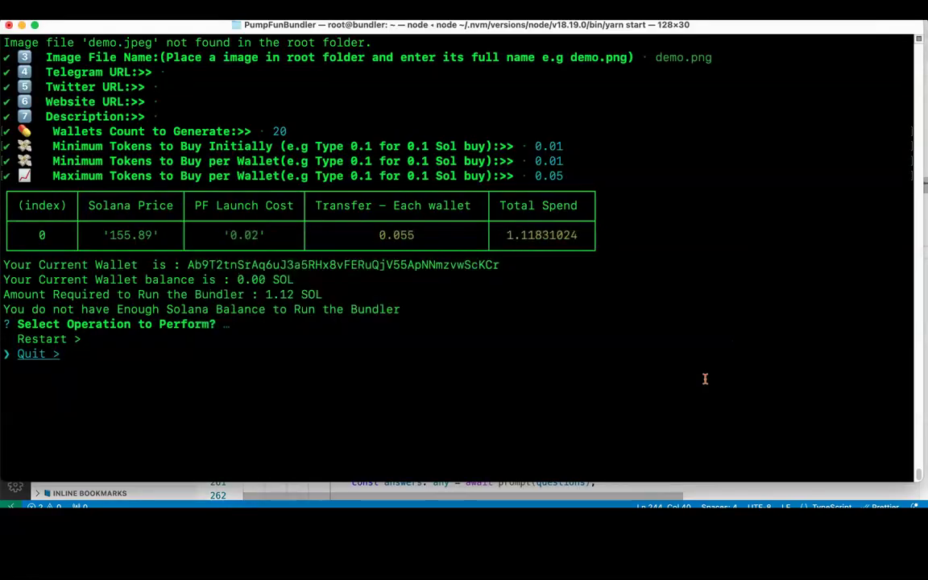
key("Return")
key("Up")
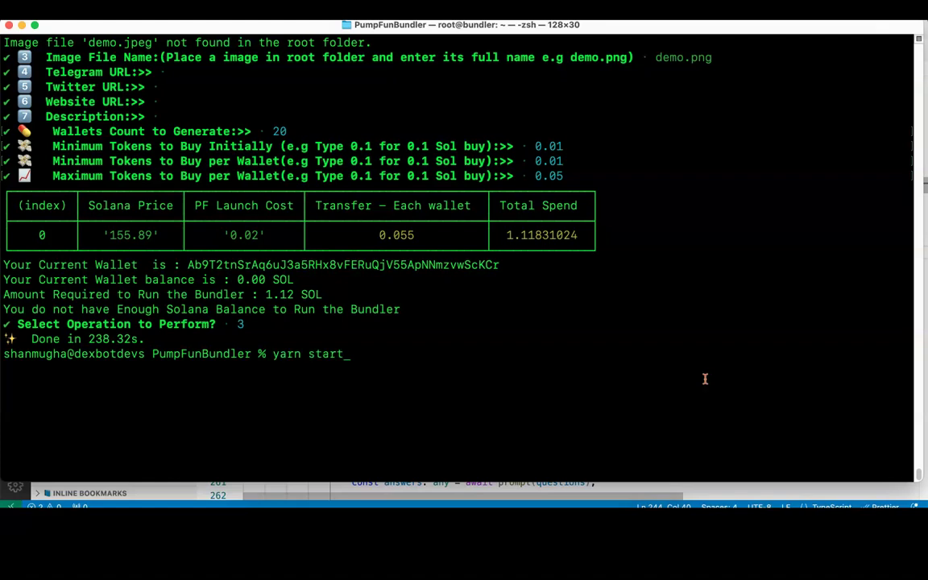
key("Return")
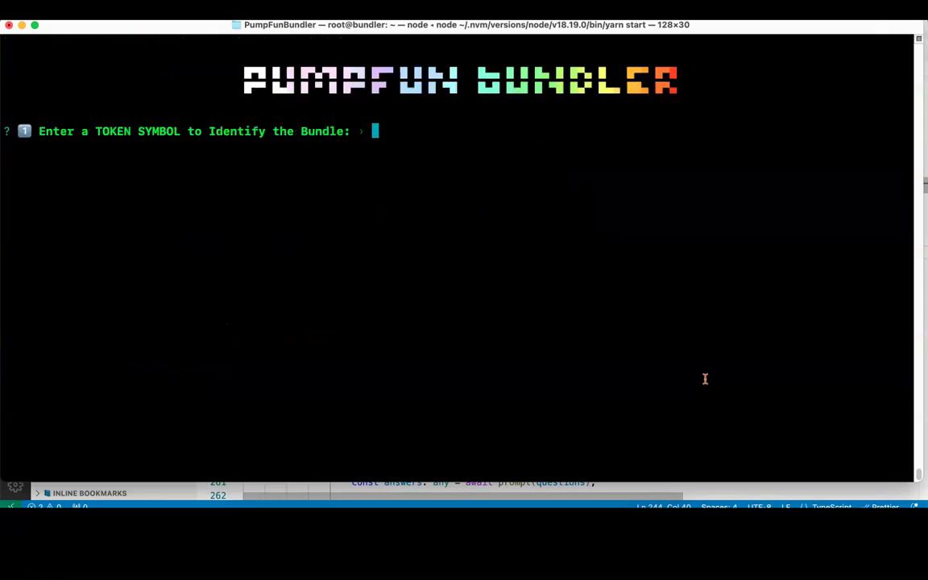
Step: Enter bundle SIRI, token name PFTEST, symbol SIRI and image demo.png
type("SIRI")
key("Return")
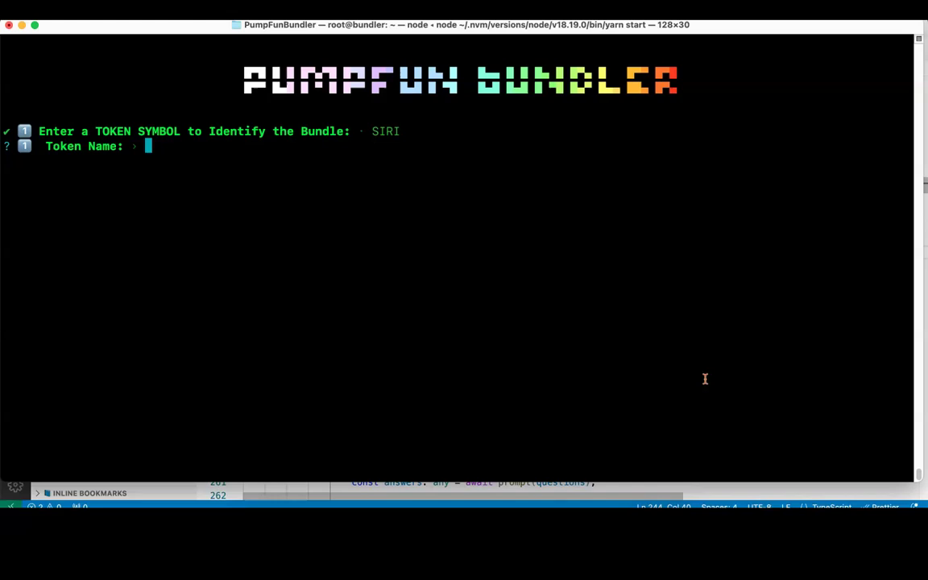
type("PFTEST")
key("Return")
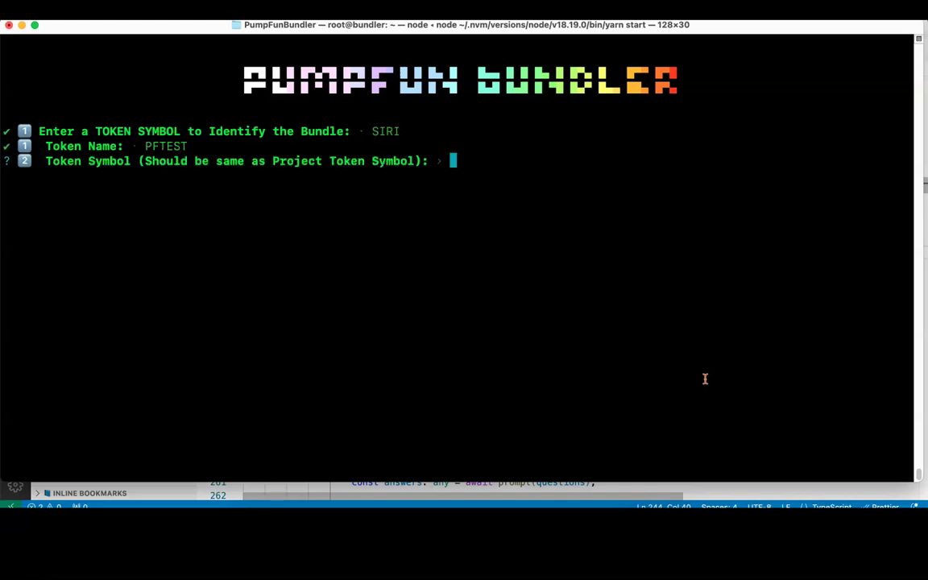
type("SIRI")
key("Return")
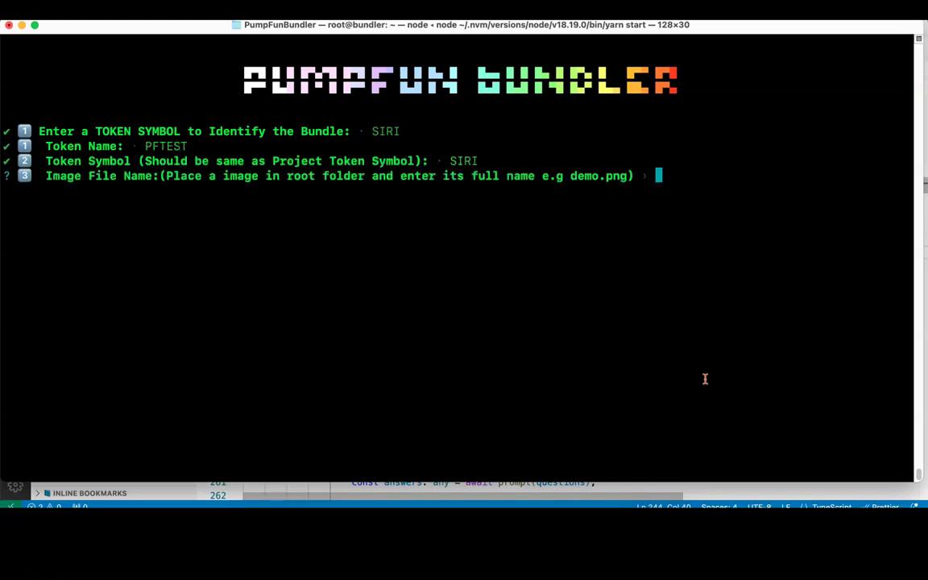
type("demo.png")
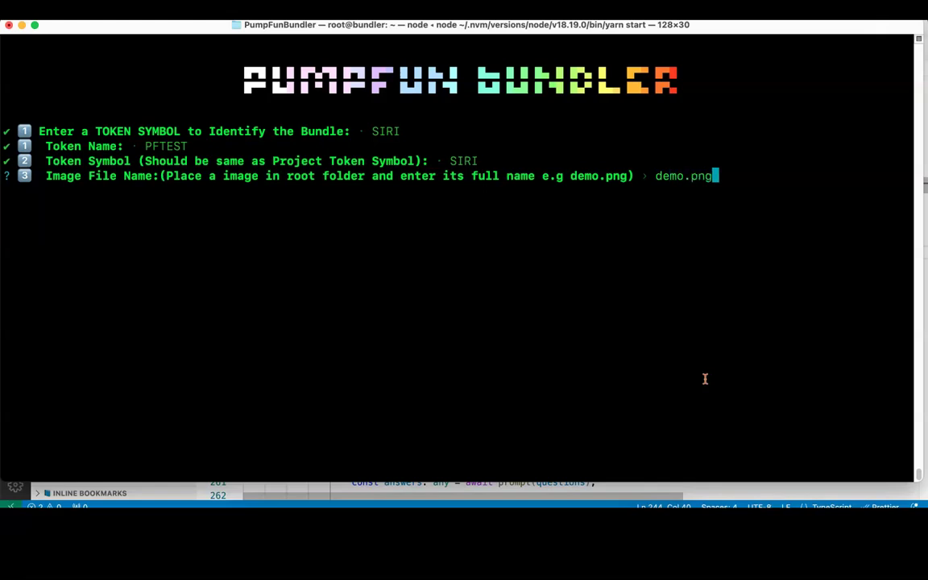
key("Return")
Step: Skip social links, generate 20 wallets with 0.01–0.05 SOL buys, then quit
key("Return")
key("Return")
key("Return")
key("Return")
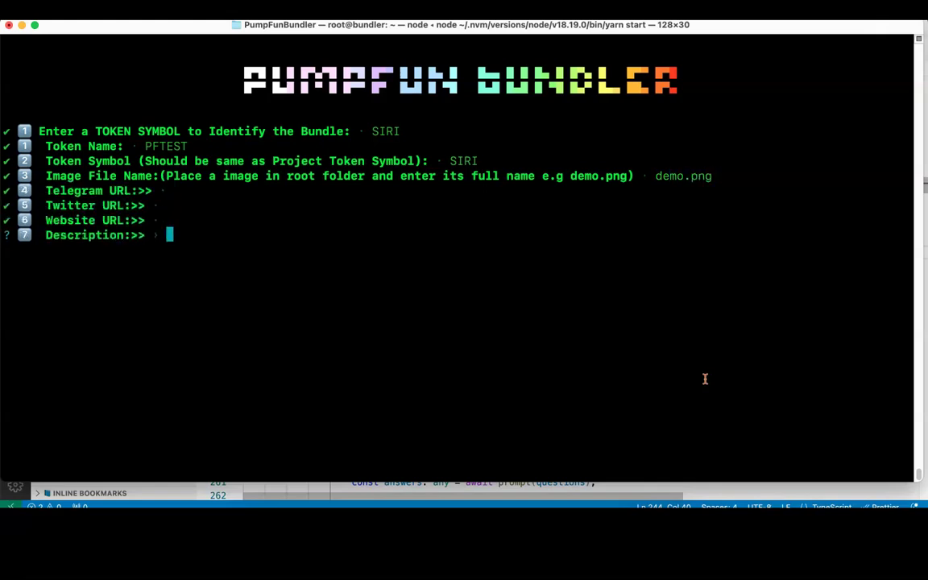
type("20")
key("Return")
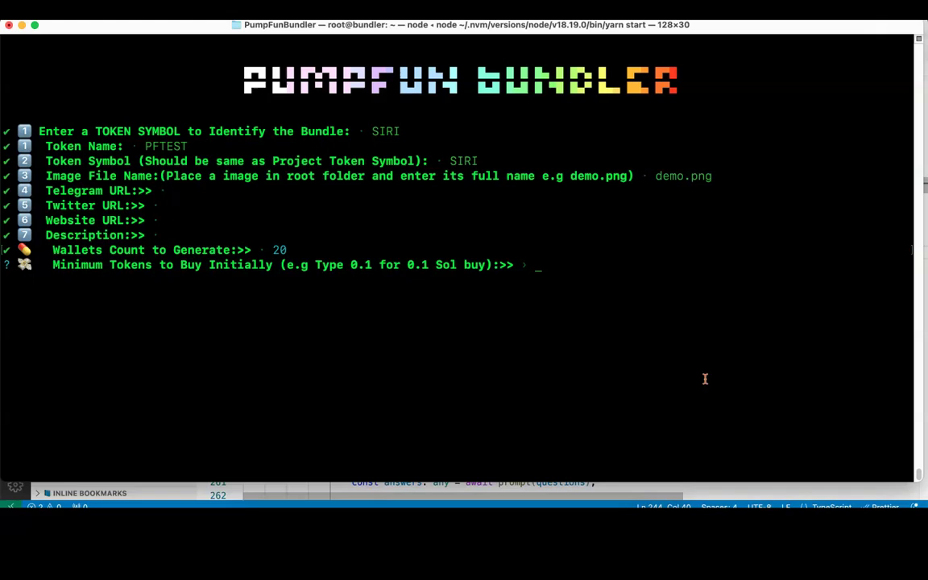
type("0.01")
key("Return")
type("0.")
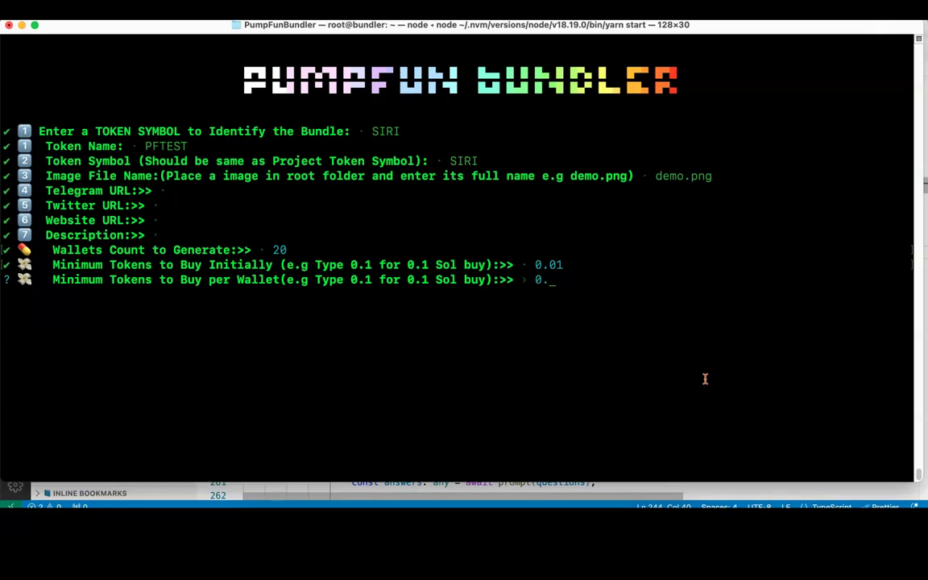
type("01")
key("Return")
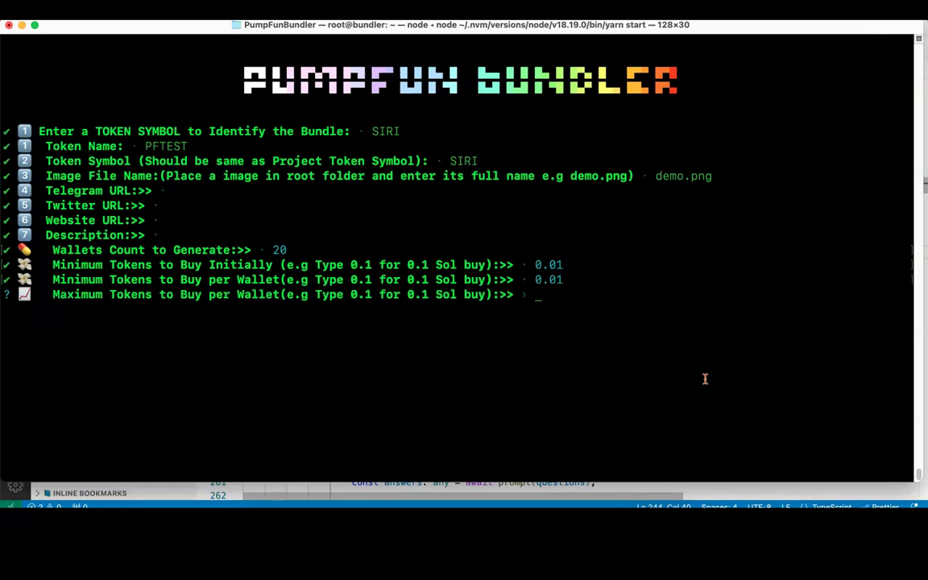
type("0.05")
key("Return")
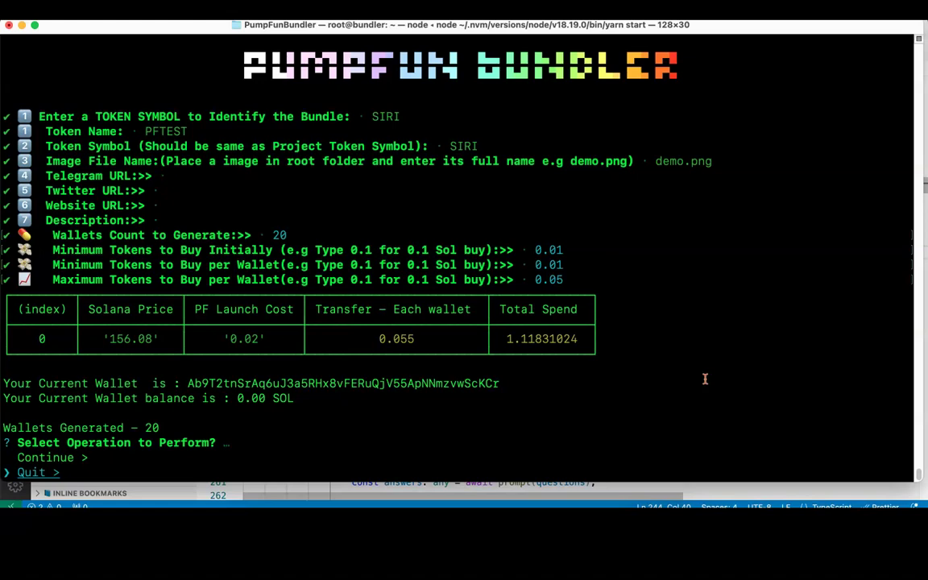
key("Return")
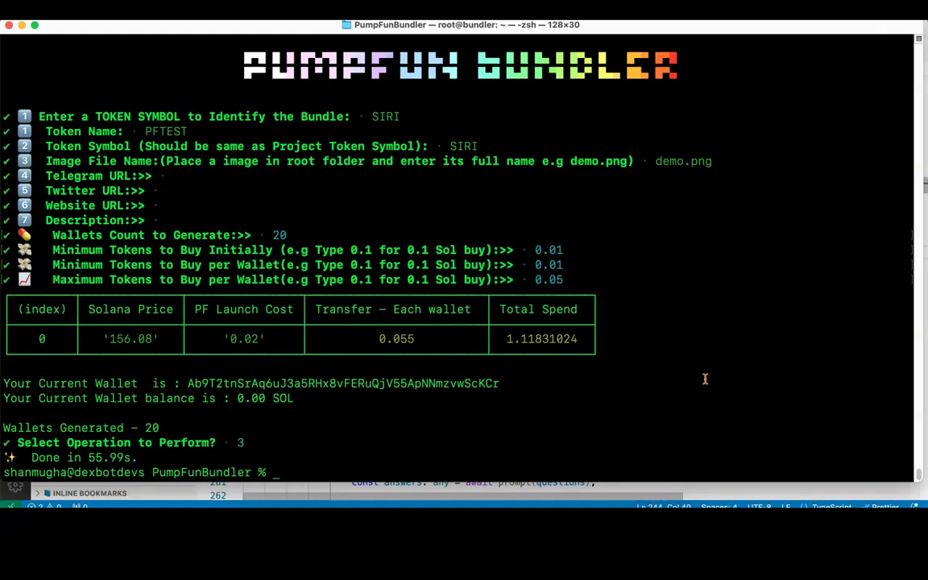
Step: Show index.ts scrolled to the 'Select Operation to Perform?' Continue/Quit prompt code
key("super+Tab")
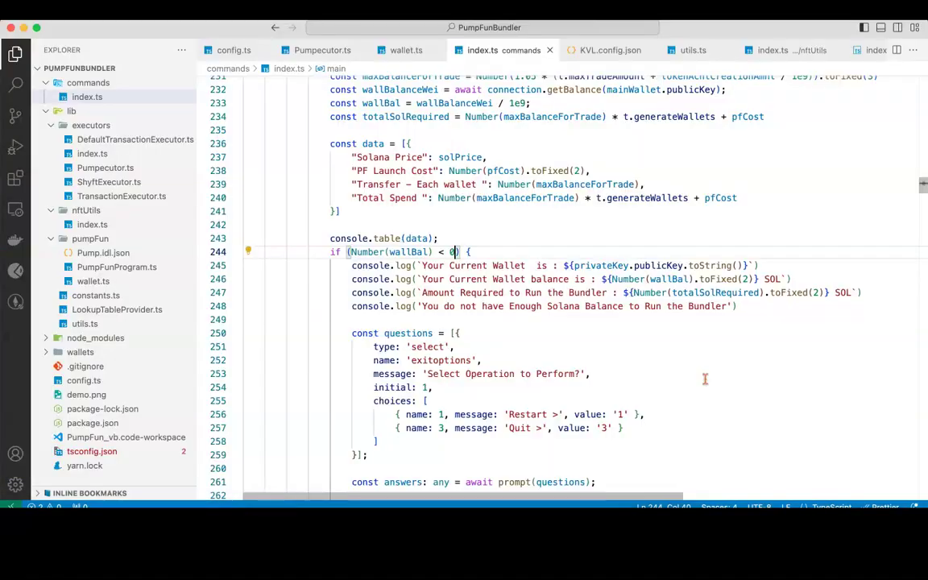
scroll(682, 352, "down", 3)
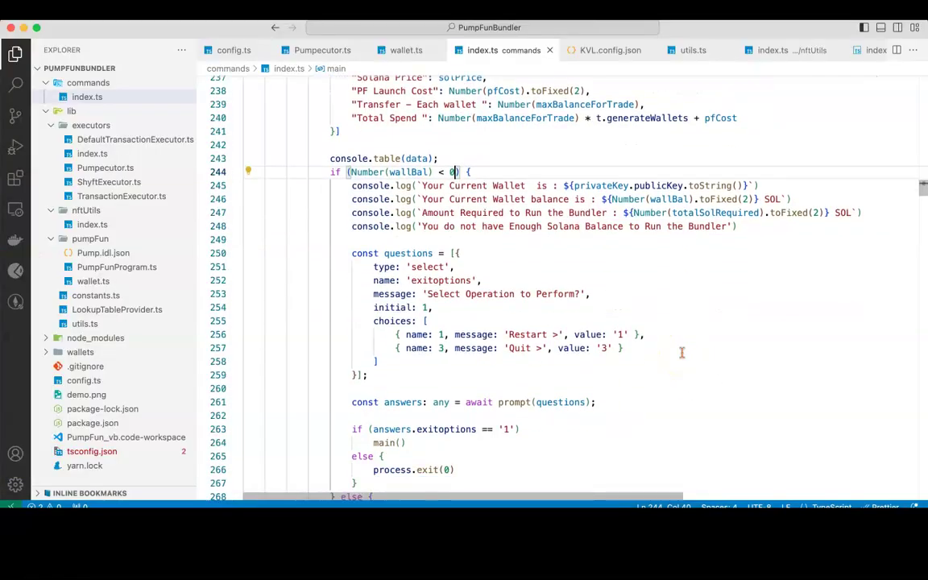
scroll(681, 351, "down", 3)
scroll(681, 352, "down", 5)
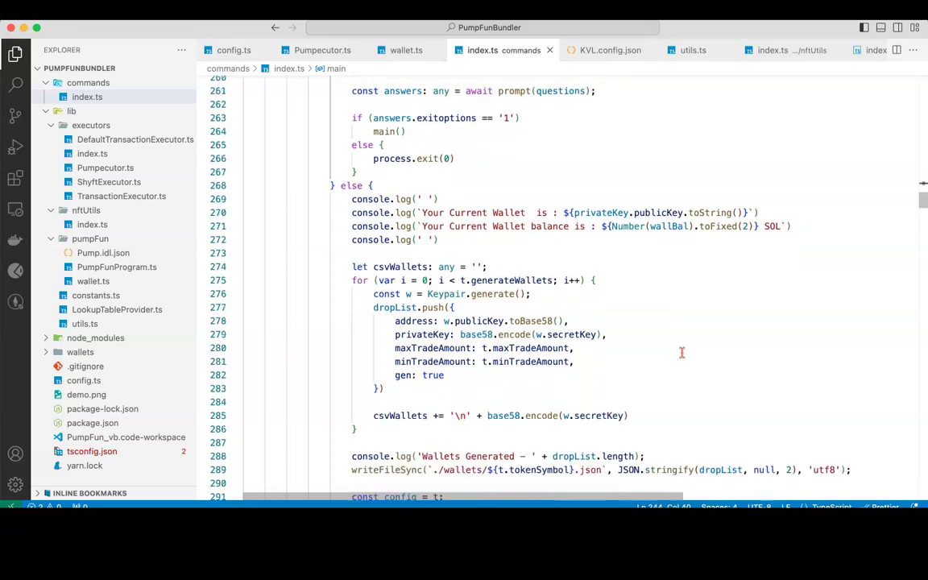
scroll(681, 352, "down", 5)
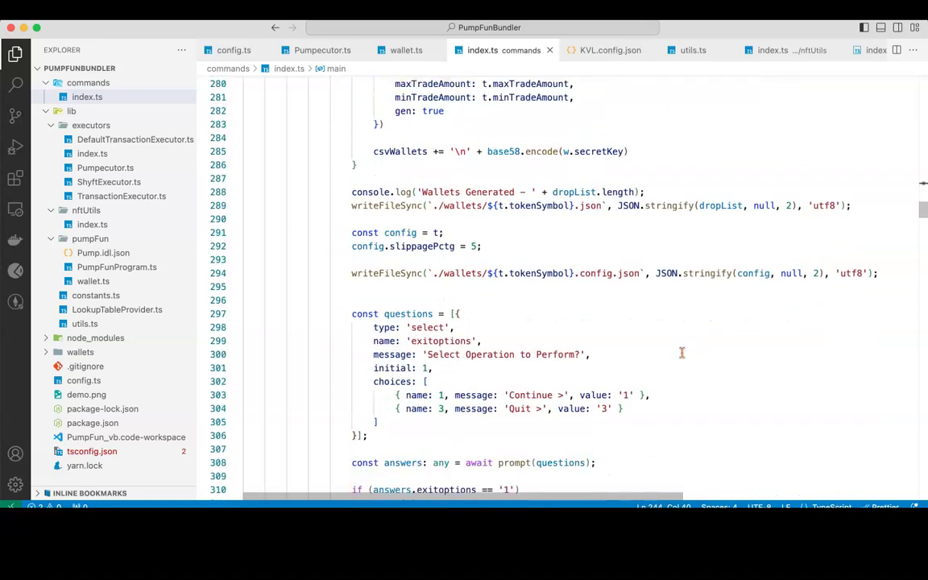
scroll(681, 352, "down", 2)
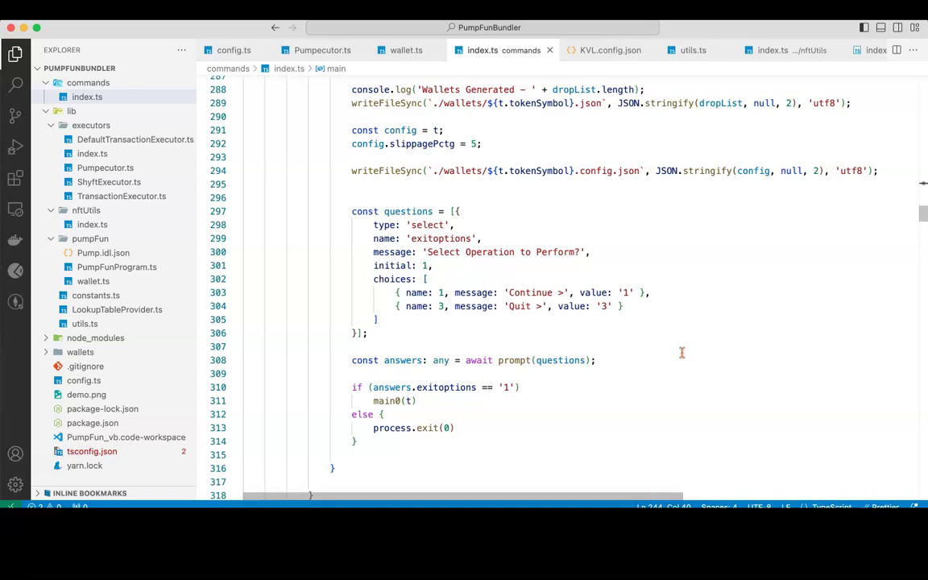
key("super+Tab")
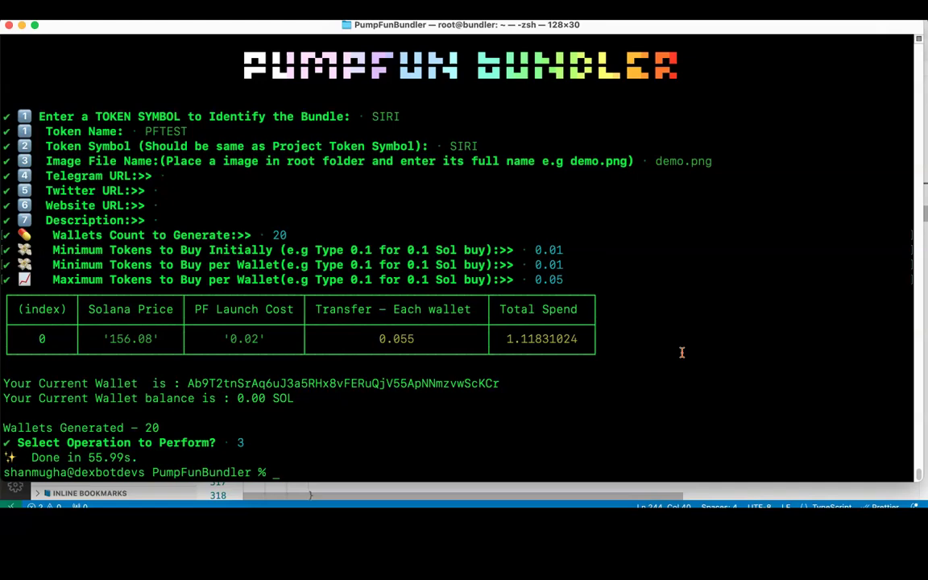
key("super+Tab")
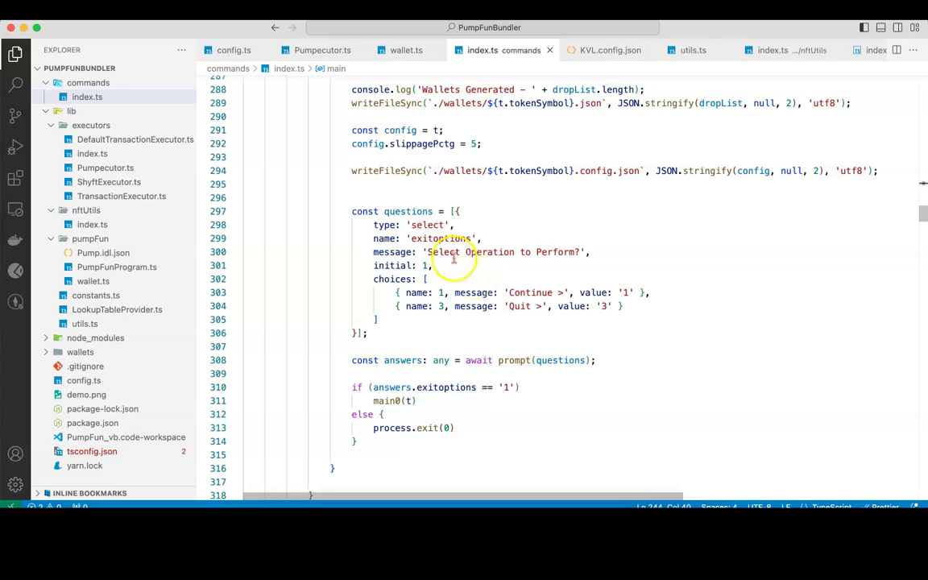
Step: Delete the exit if condition, the else/process.exit block, the answers line and Quit choice
double_click(428, 225)
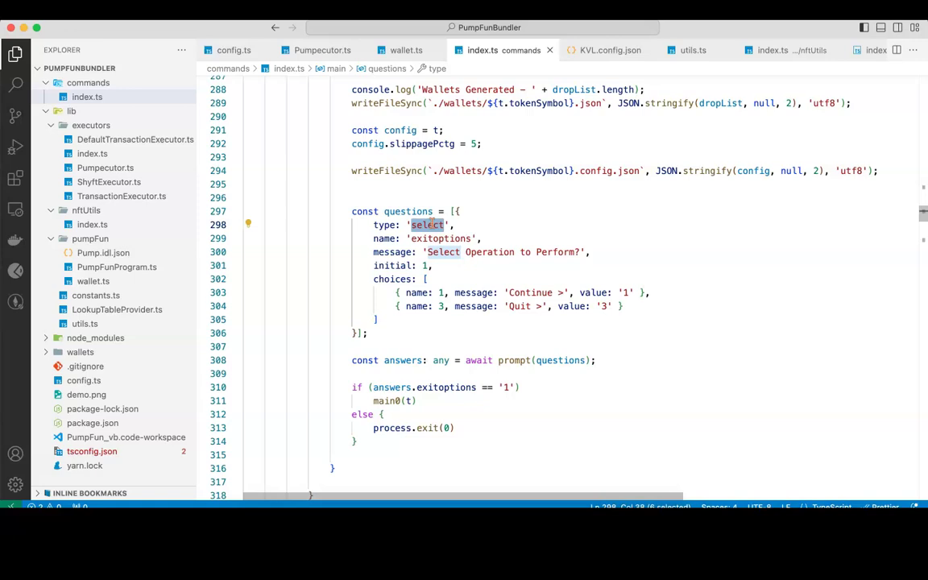
left_click_drag(348, 387, 572, 391)
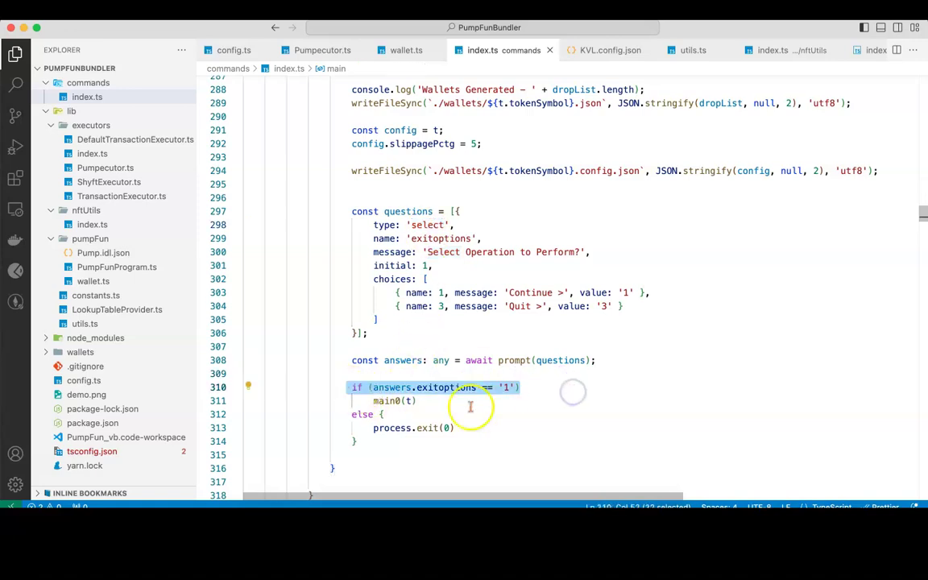
key("BackSpace")
left_click_drag(351, 414, 358, 442)
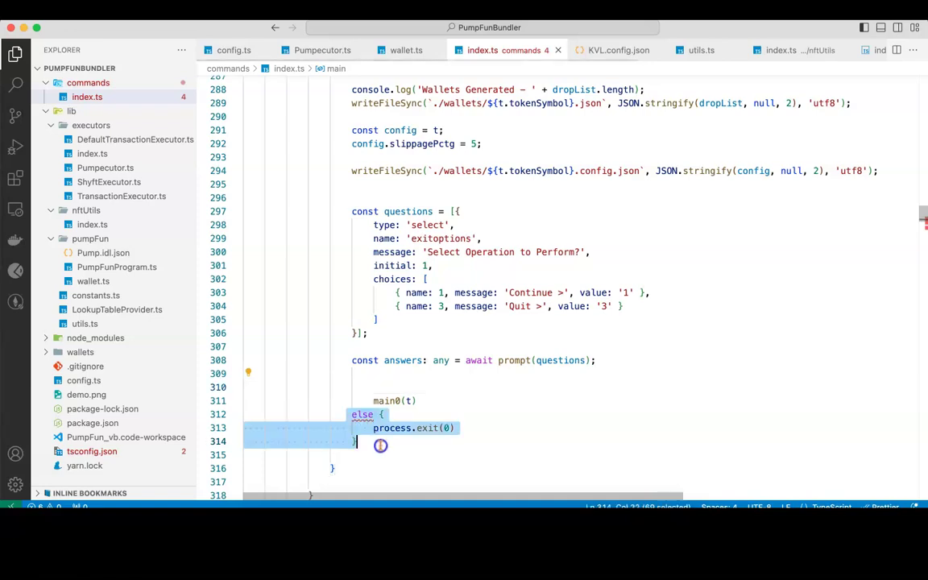
key("BackSpace")
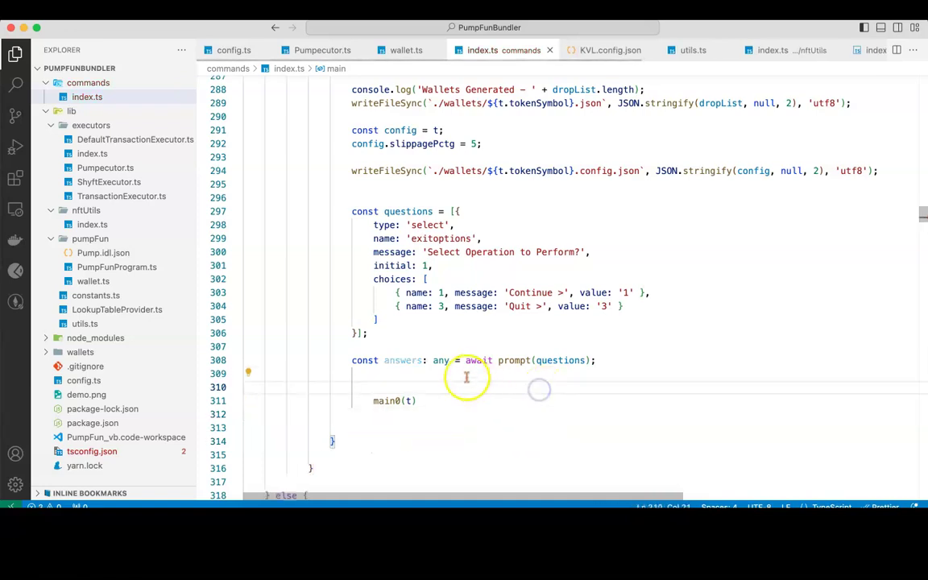
triple_click(465, 360)
key("BackSpace")
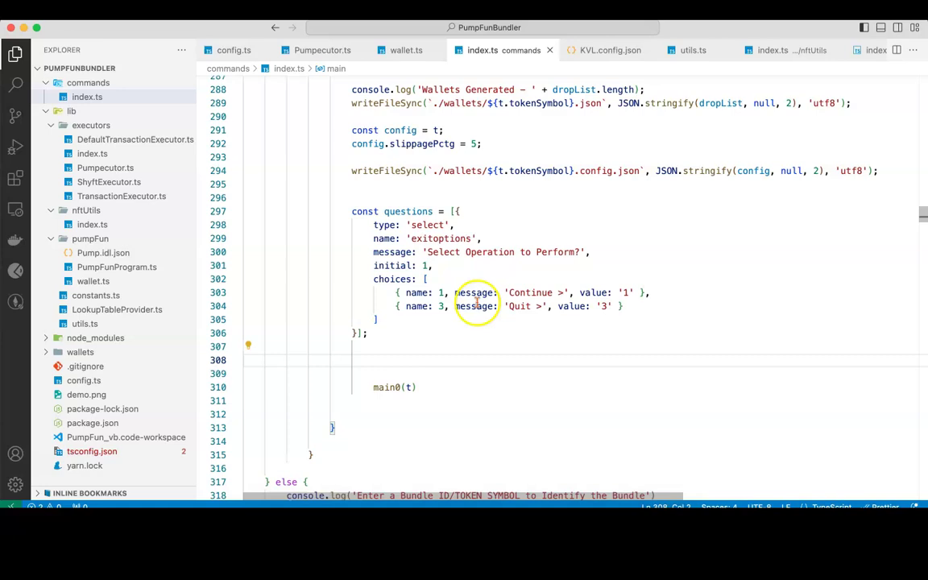
triple_click(466, 306)
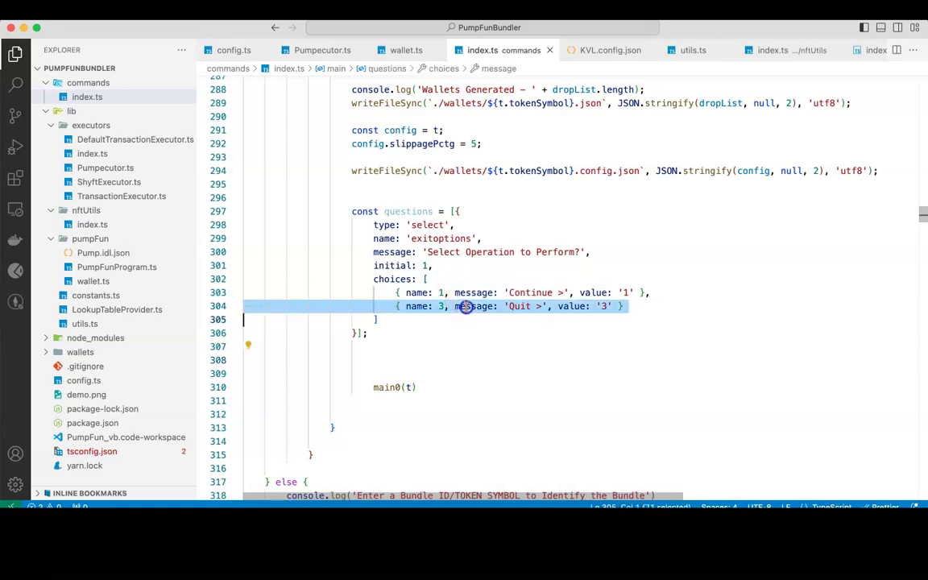
key("BackSpace")
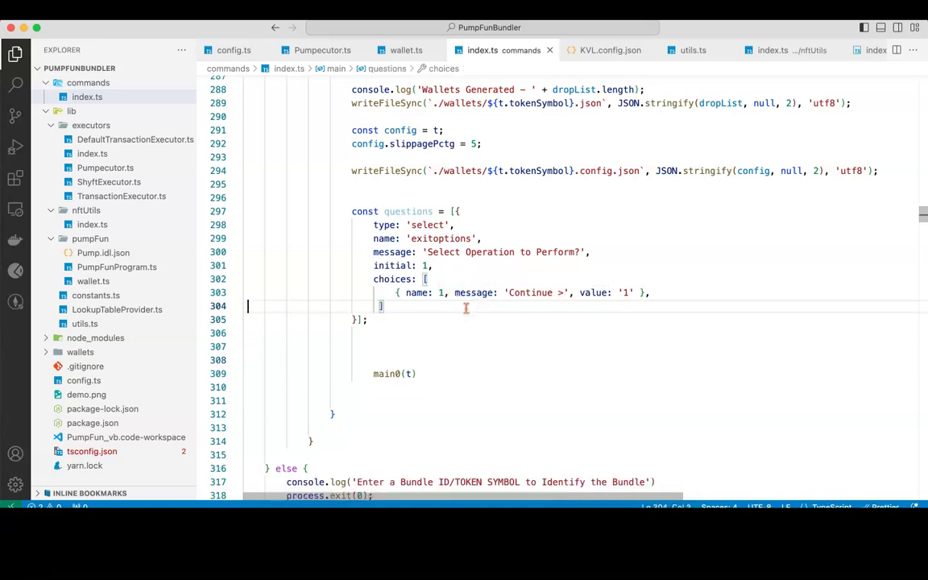
Step: Change the prompt message to 'Select Any Key To Continue'
left_click(467, 251)
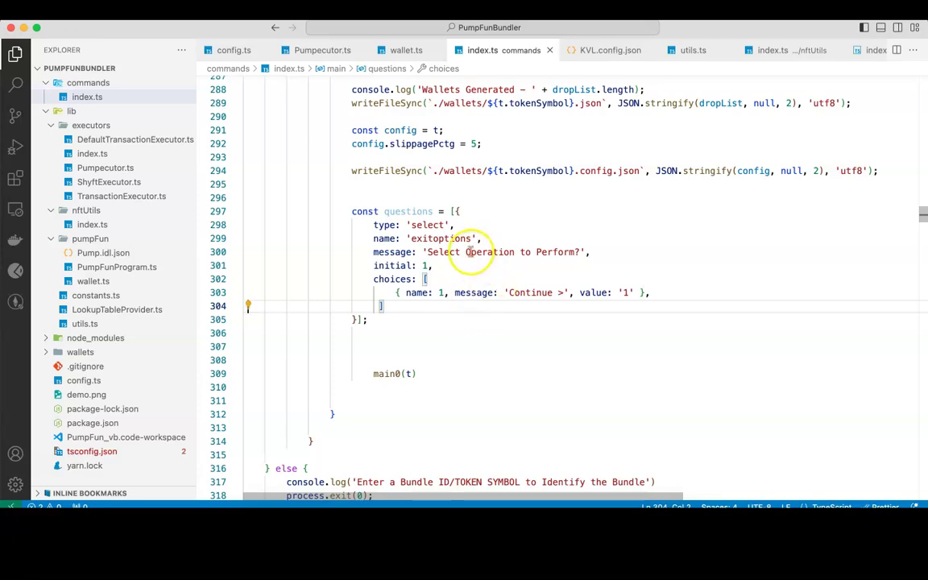
left_click_drag(513, 253, 573, 250)
type("Any Key To Con")
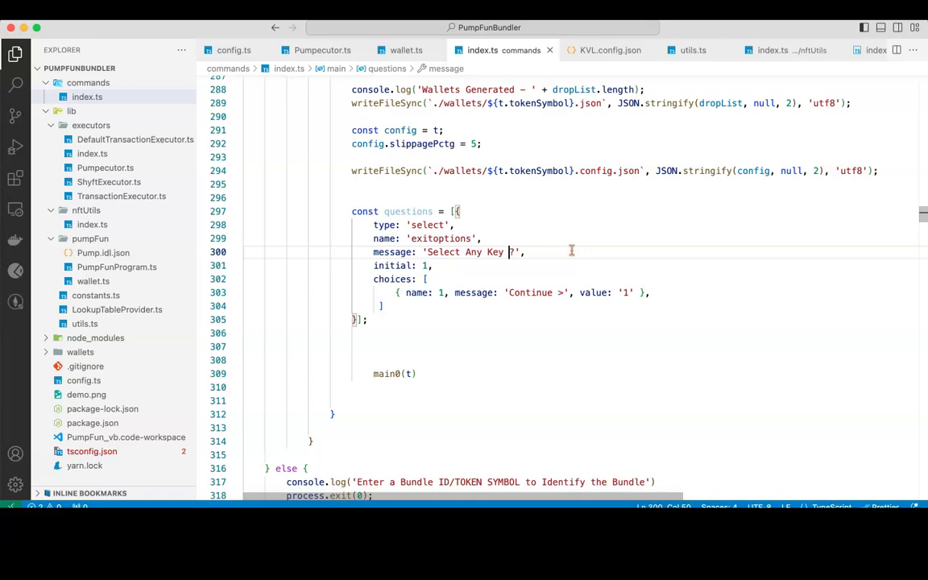
type("tinue")
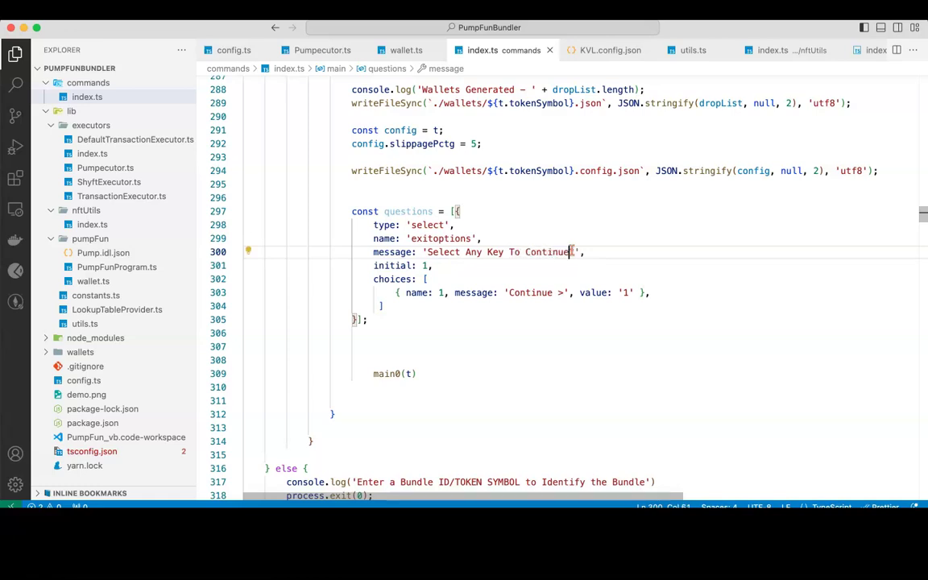
key("super+Tab")
key("Up")
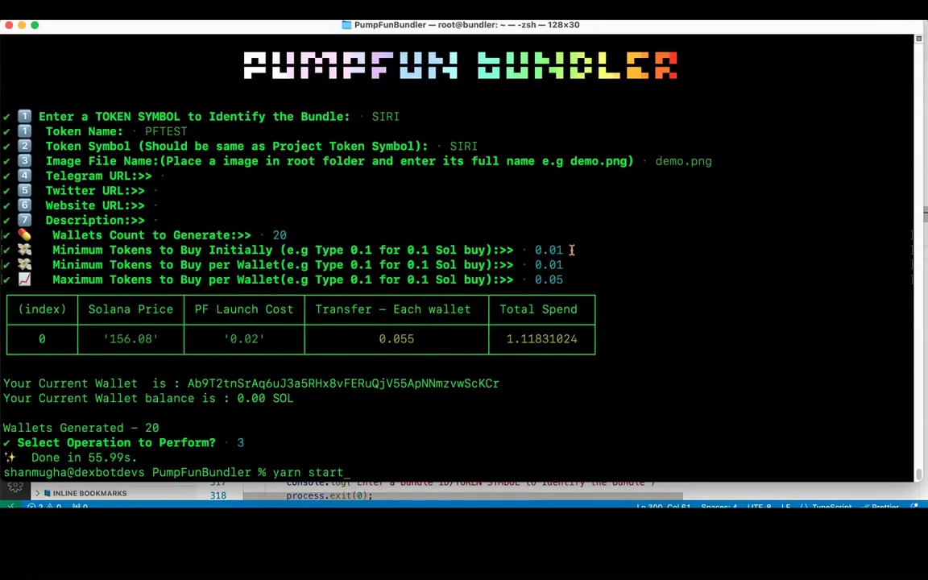
key("Return")
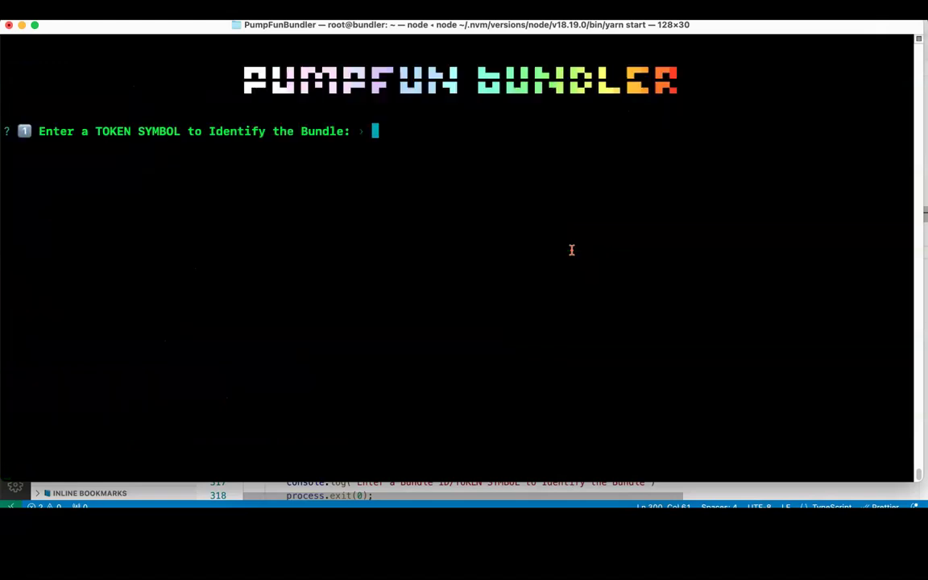
type("SIRI")
key("Return")
key("Down")
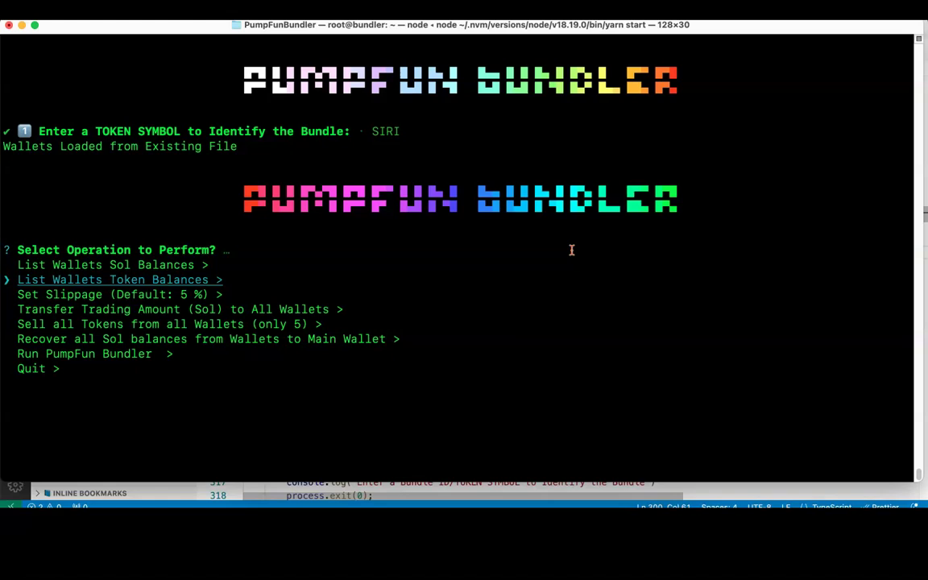
Step: List the wallets' SOL and token balances, then choose Set Slippage
key("Up")
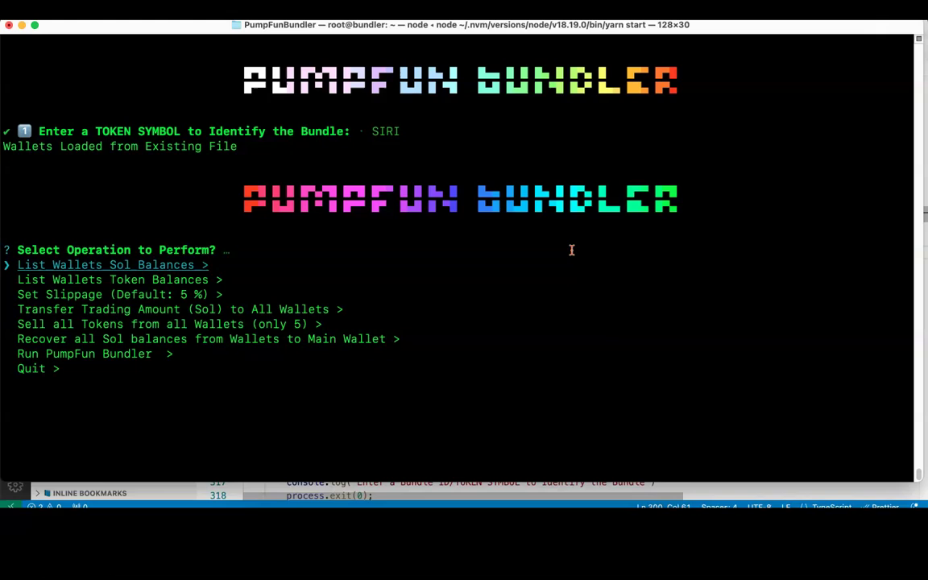
key("Return")
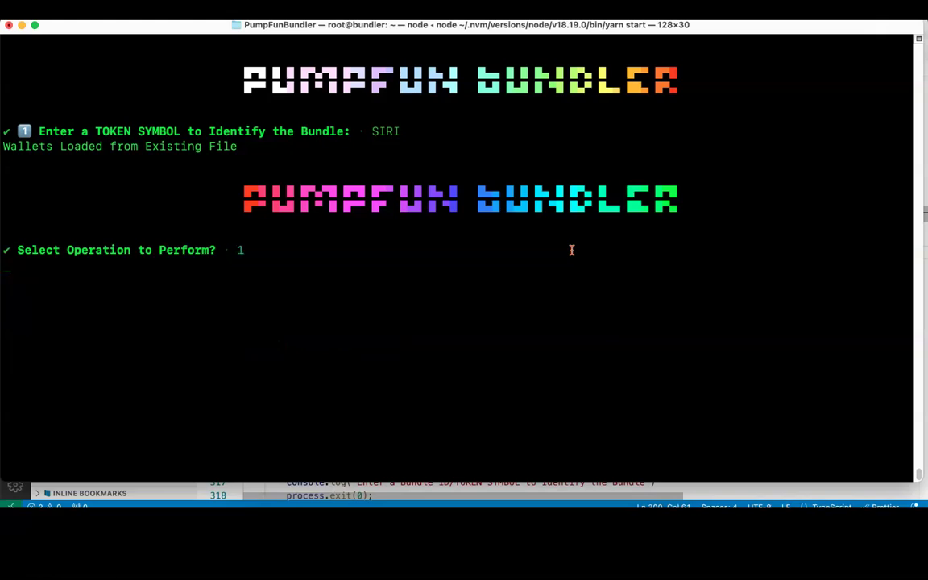
key("Return")
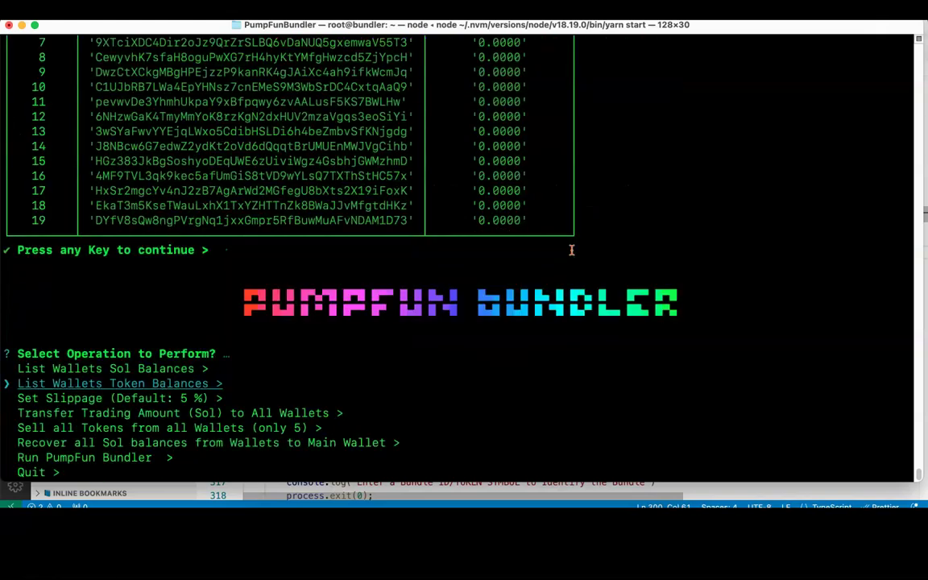
key("Return")
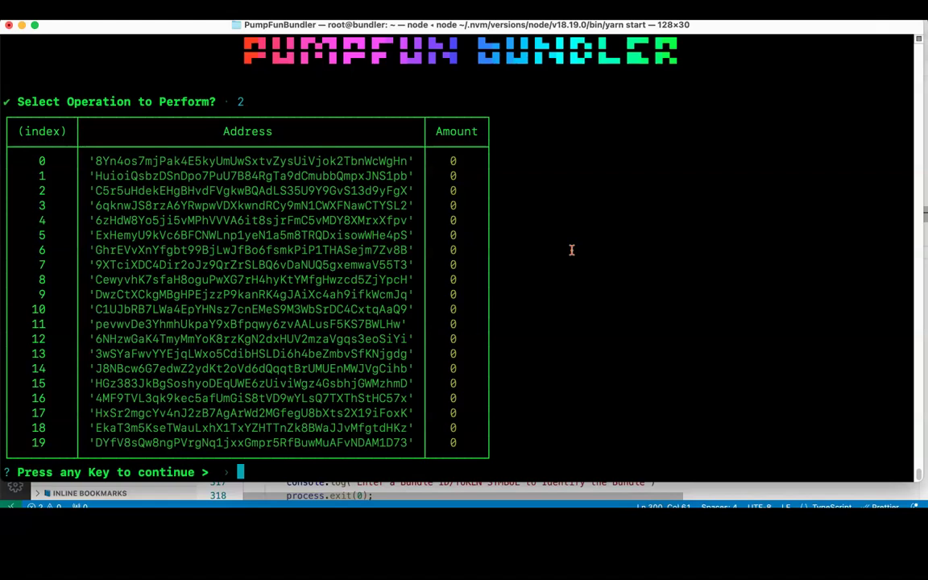
key("Return")
key("Down")
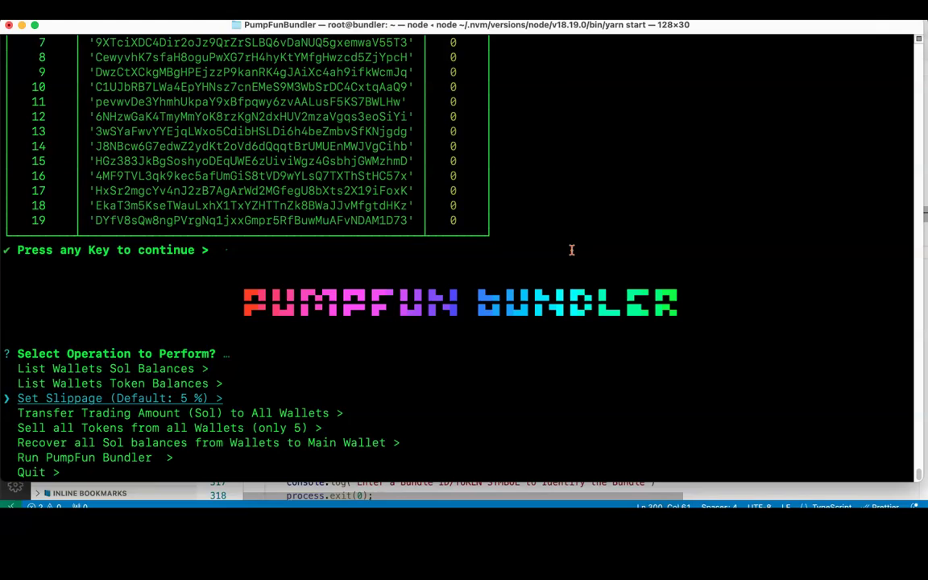
key("Return")
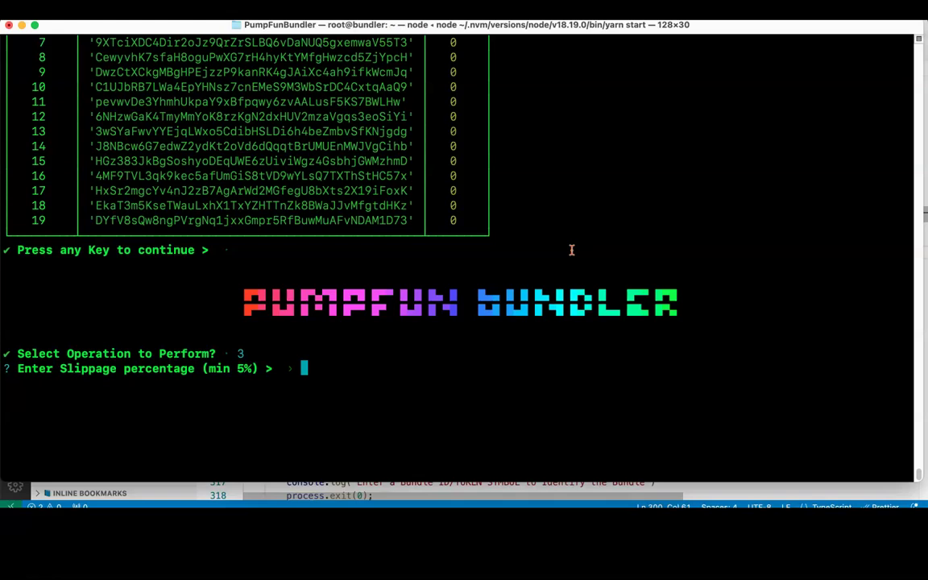
Step: Enter 6% slippage and move down to Run PumpFun Bundler in the menu
type("6")
key("Return")
key("Return")
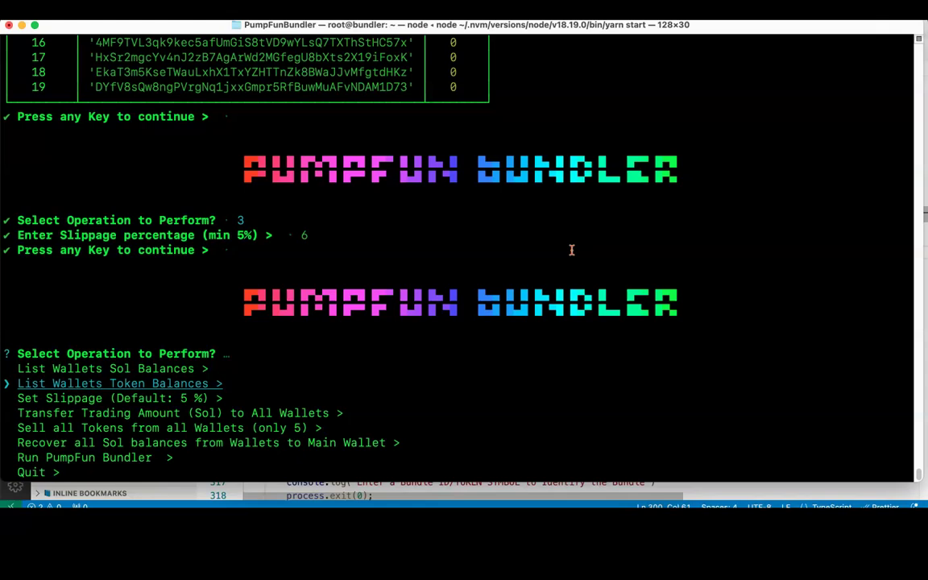
key("Down")
key("Down")
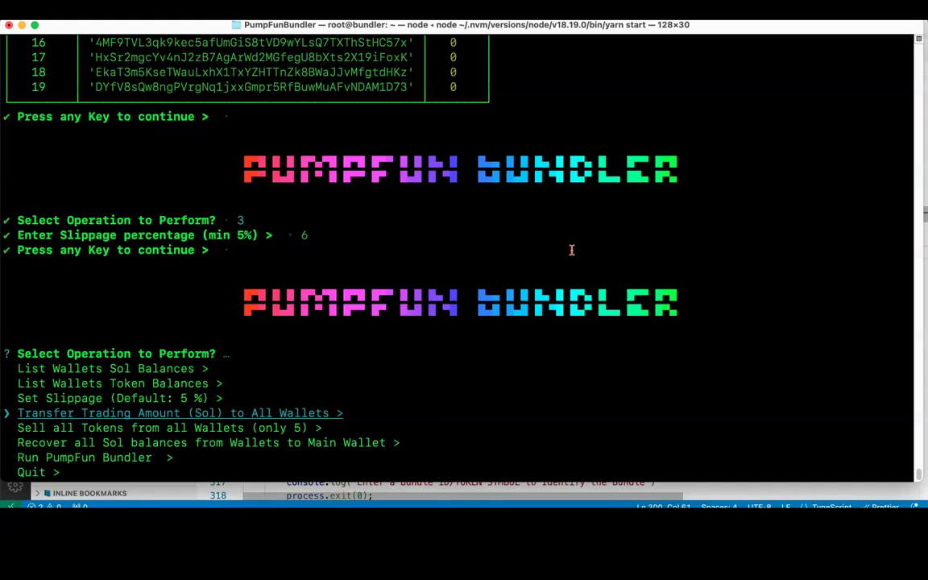
key("Down")
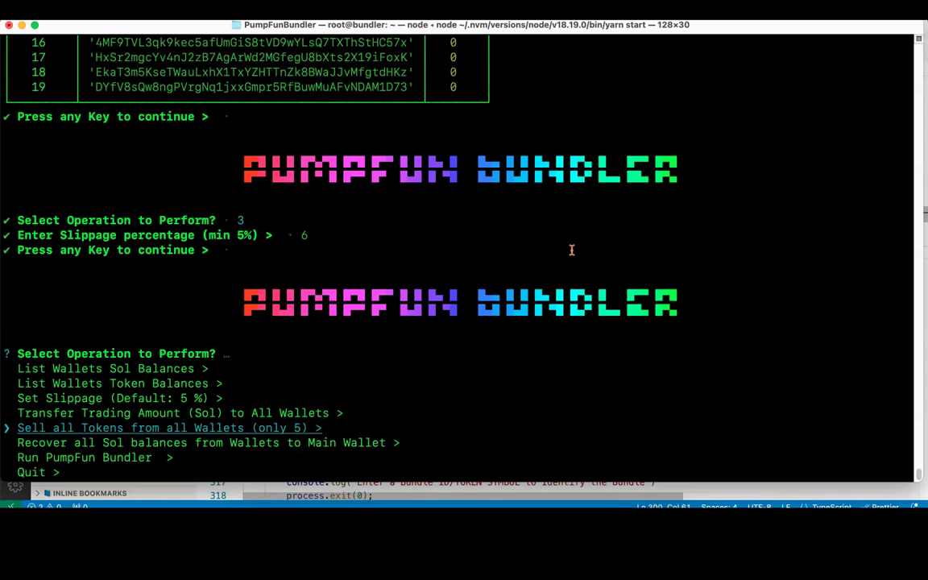
key("Down")
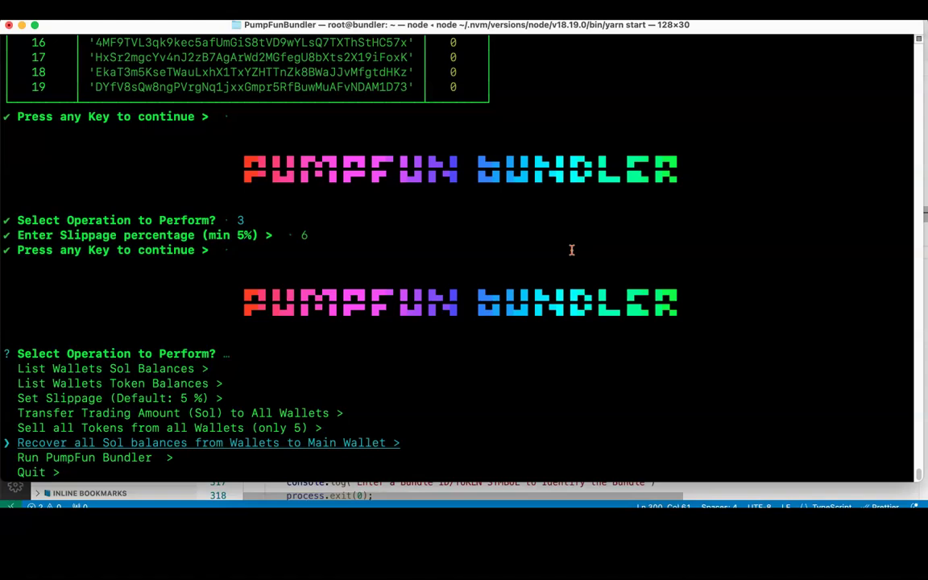
key("Down")
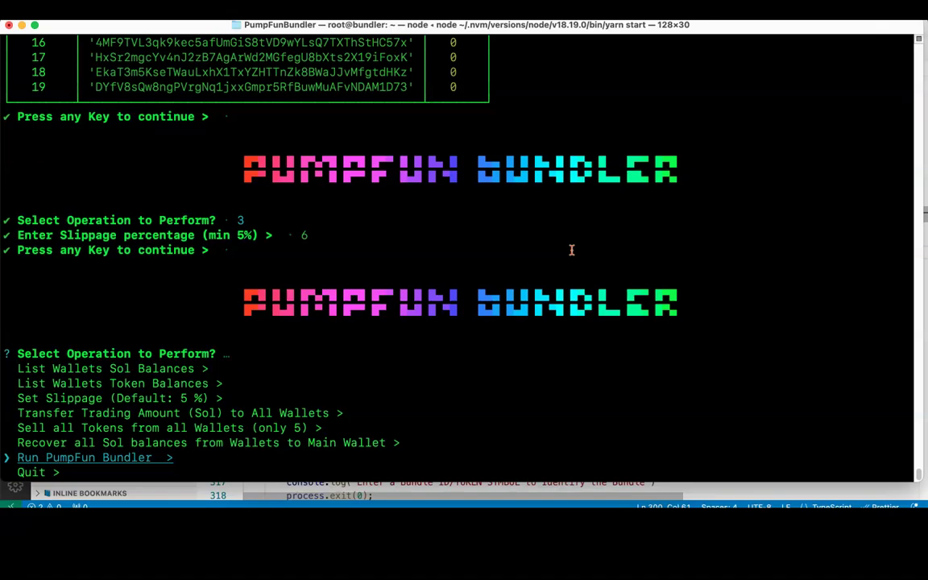
Step: Run the PumpFun Bundler for the SIRI bundle
key("Return")
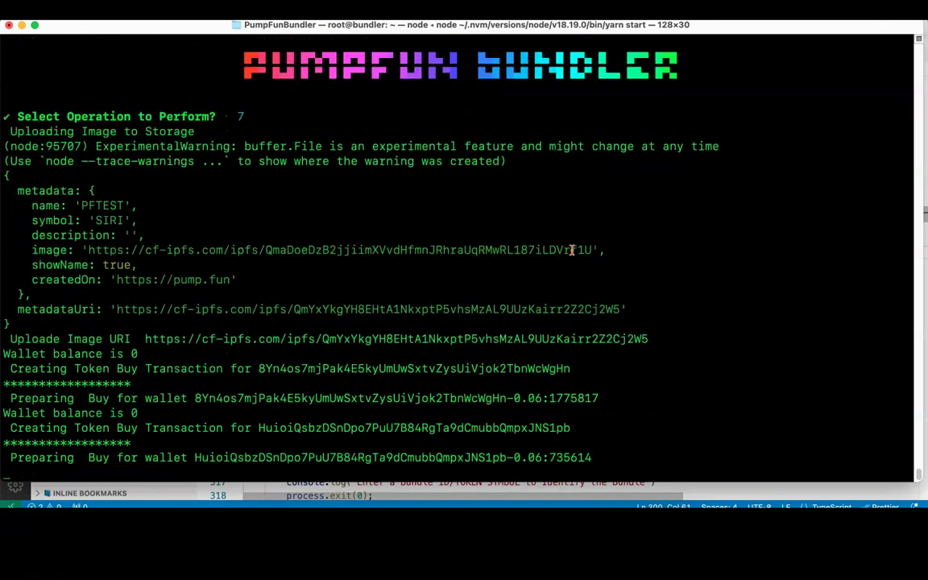